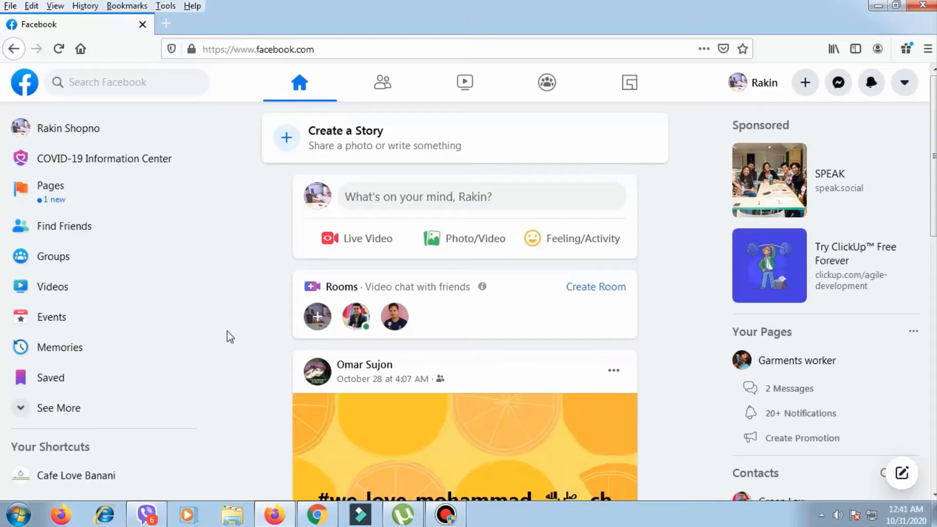
{"action": "left_click", "coordinate": [62, 196]}
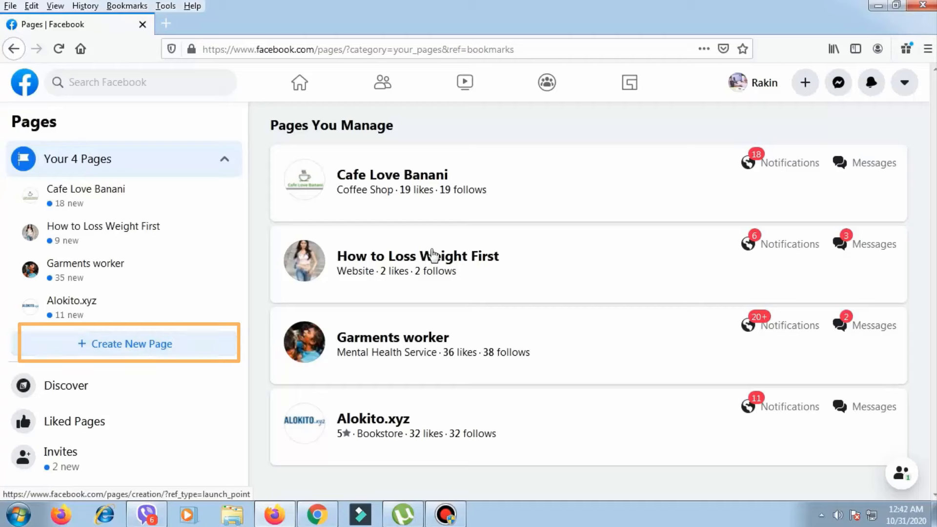
{"action": "left_click", "coordinate": [30, 89]}
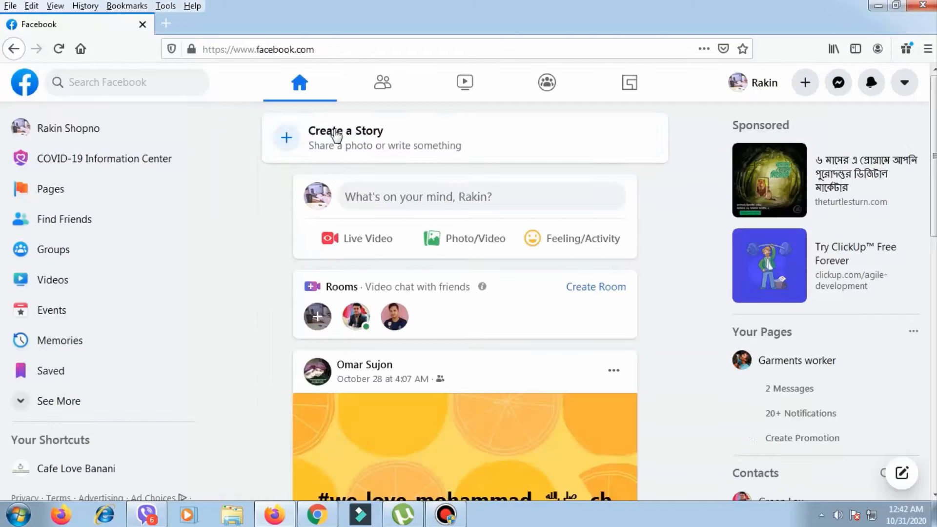
{"action": "left_click", "coordinate": [805, 83]}
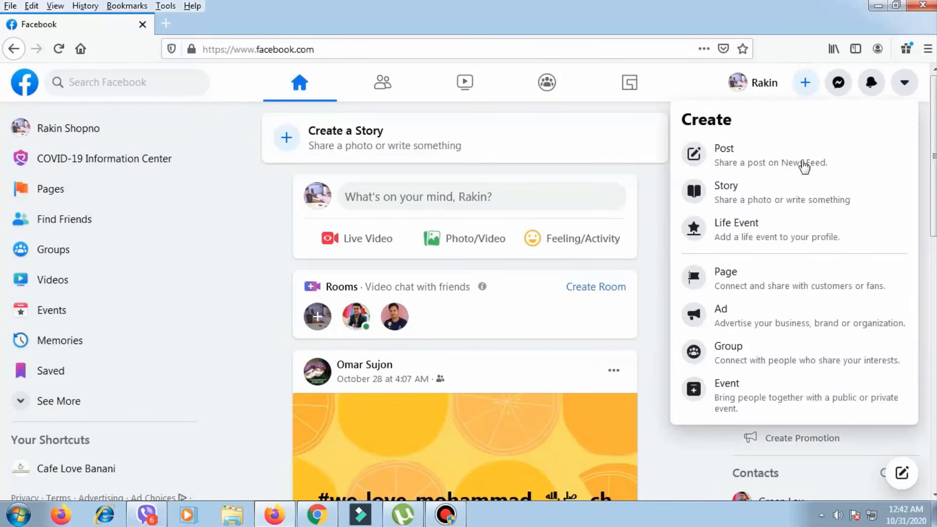
{"action": "left_click", "coordinate": [760, 273]}
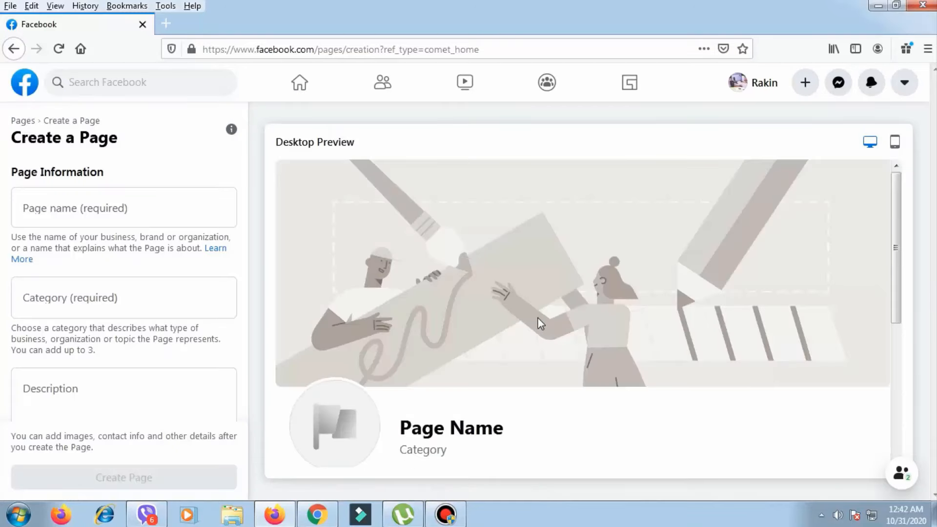
{"action": "left_click", "coordinate": [25, 86]}
Step: Open the creation form for a new Page from your Pages list and look over its desktop preview and information fields
{"action": "left_click", "coordinate": [22, 193]}
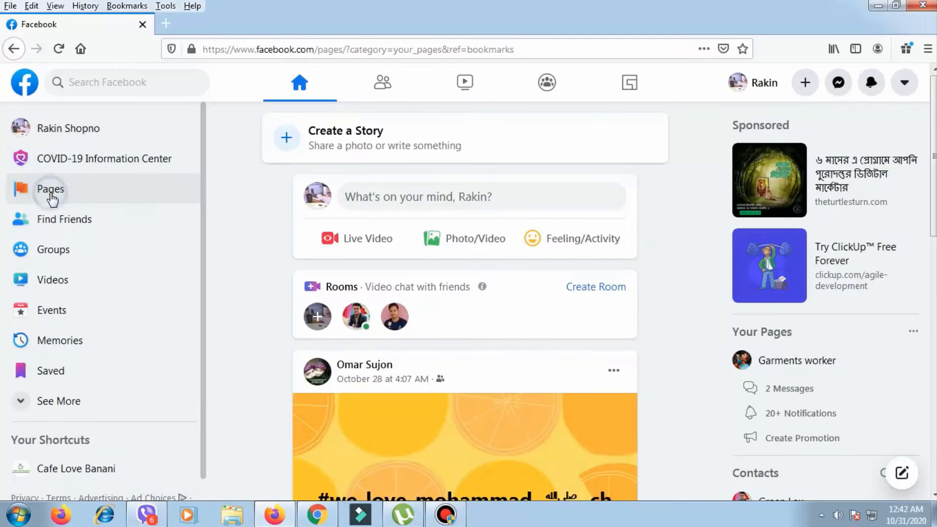
{"action": "left_click", "coordinate": [118, 349]}
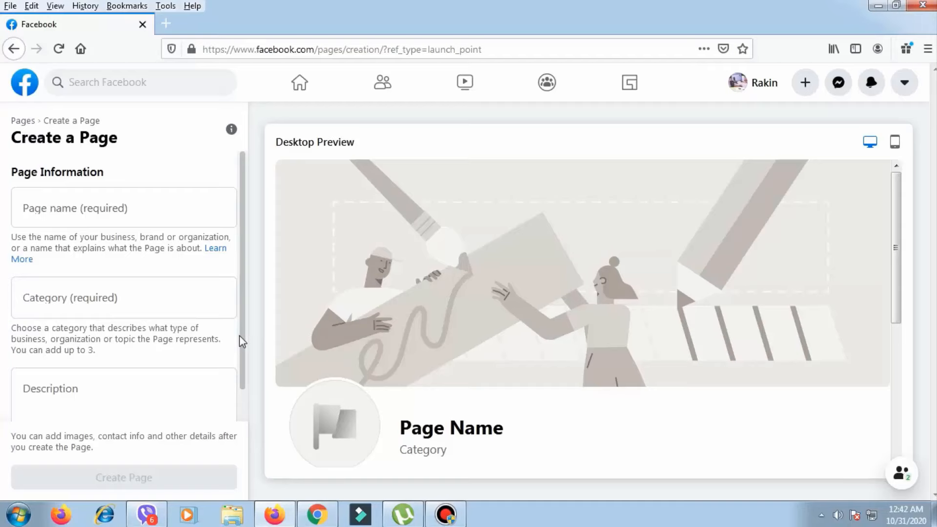
{"action": "scroll", "coordinate": [388, 336], "scroll_direction": "down", "scroll_amount": 4}
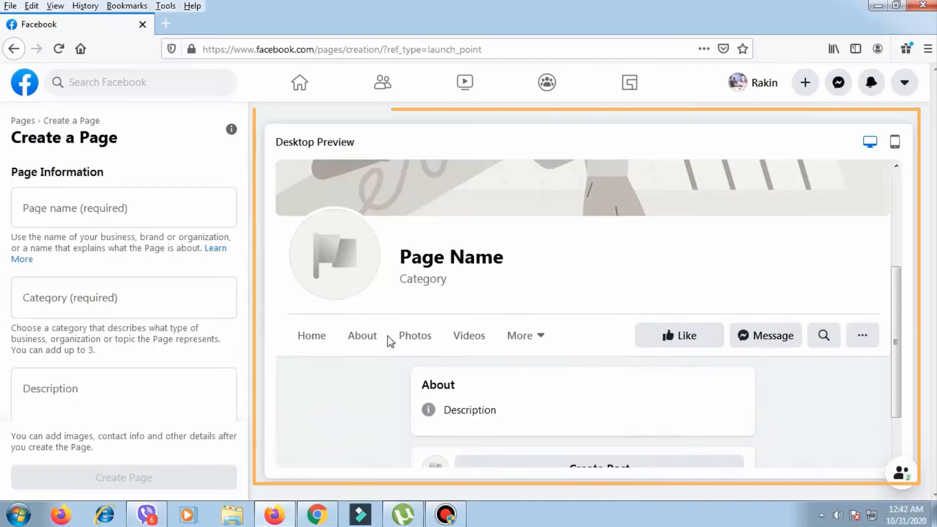
{"action": "scroll", "coordinate": [388, 336], "scroll_direction": "up", "scroll_amount": 3}
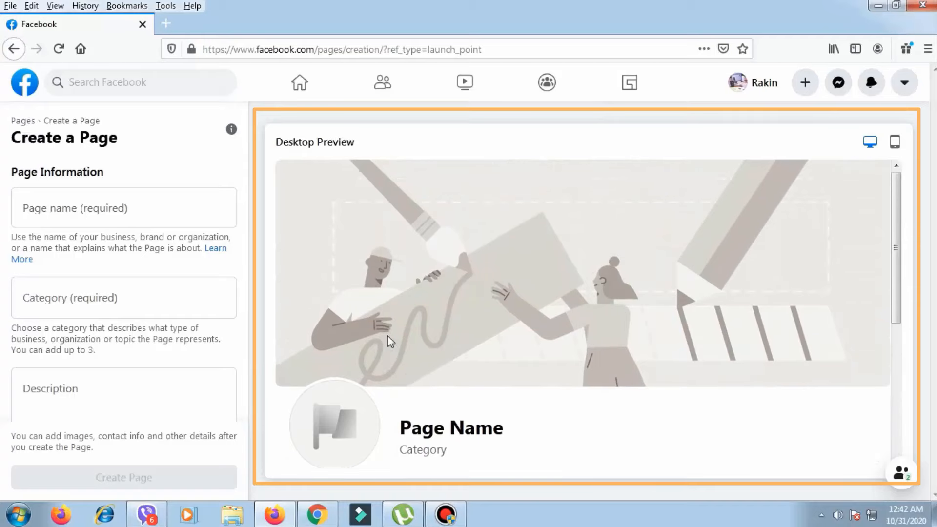
{"action": "scroll", "coordinate": [387, 335], "scroll_direction": "down", "scroll_amount": 3}
{"action": "scroll", "coordinate": [388, 336], "scroll_direction": "up", "scroll_amount": 4}
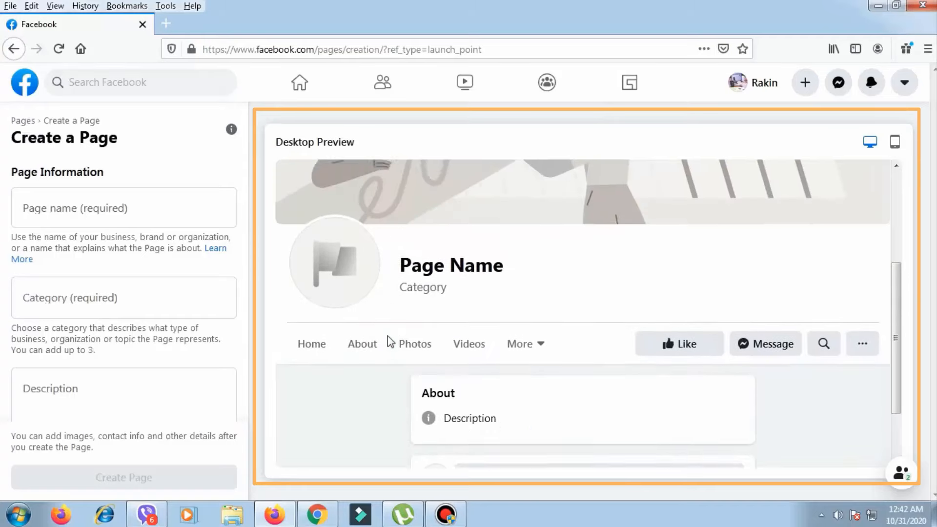
{"action": "scroll", "coordinate": [387, 336], "scroll_direction": "up", "scroll_amount": 1}
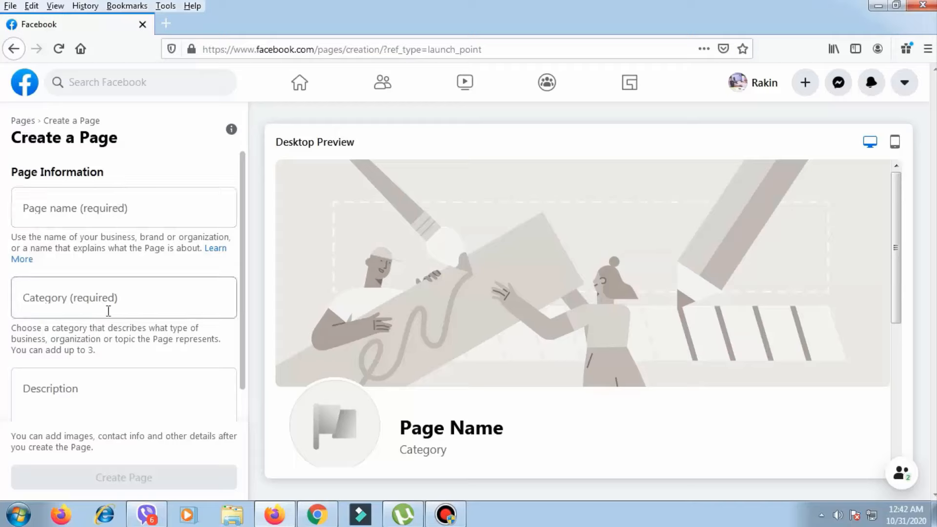
{"action": "scroll", "coordinate": [102, 322], "scroll_direction": "down", "scroll_amount": 1}
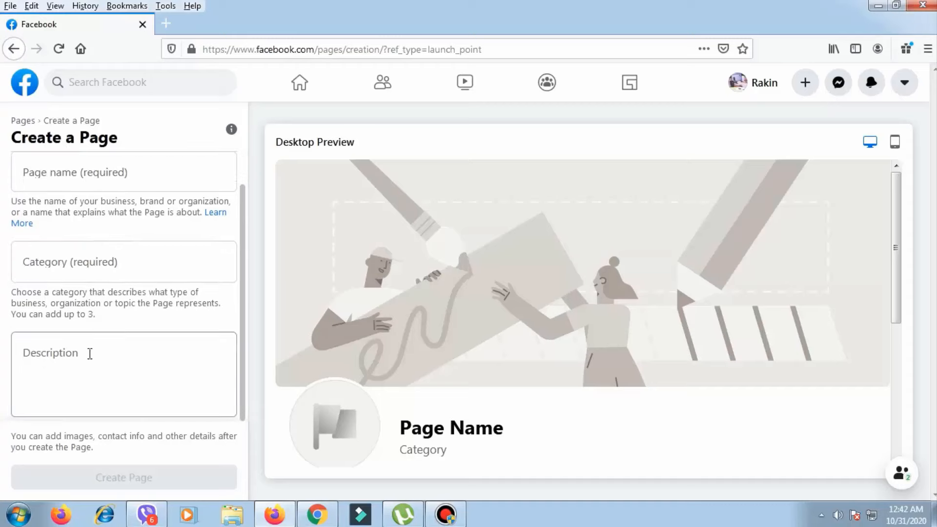
{"action": "scroll", "coordinate": [88, 354], "scroll_direction": "up", "scroll_amount": 1}
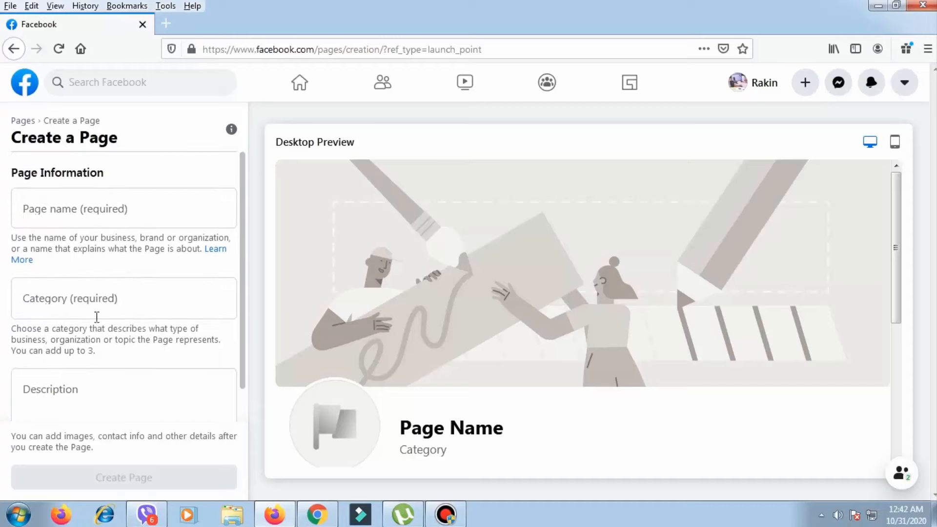
Step: Enter City Traveler as the new Page's name and move on to the category field
{"action": "left_click", "coordinate": [100, 214]}
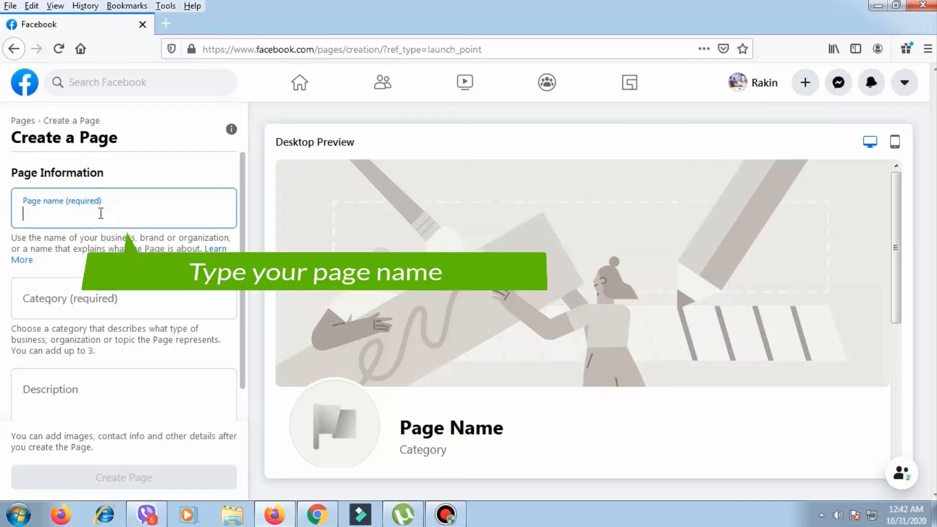
{"action": "type", "text": "City"}
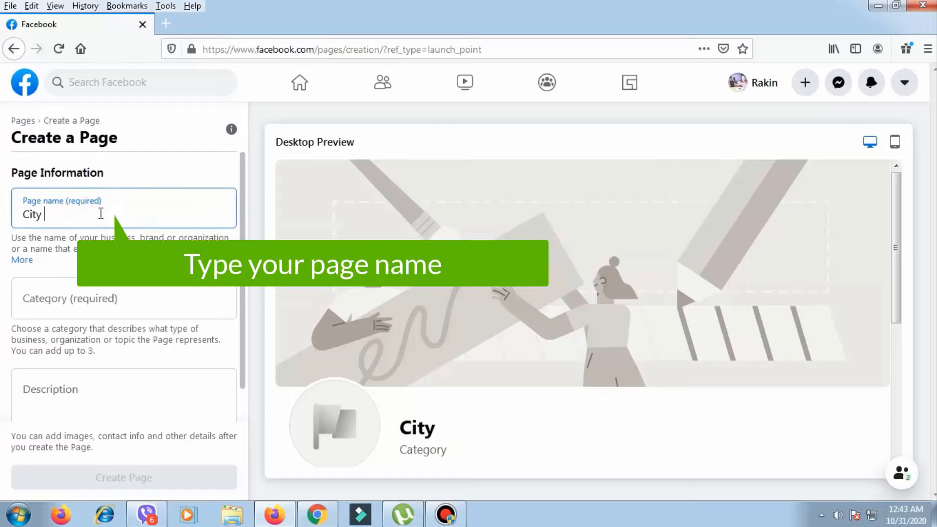
{"action": "type", "text": " Trave"}
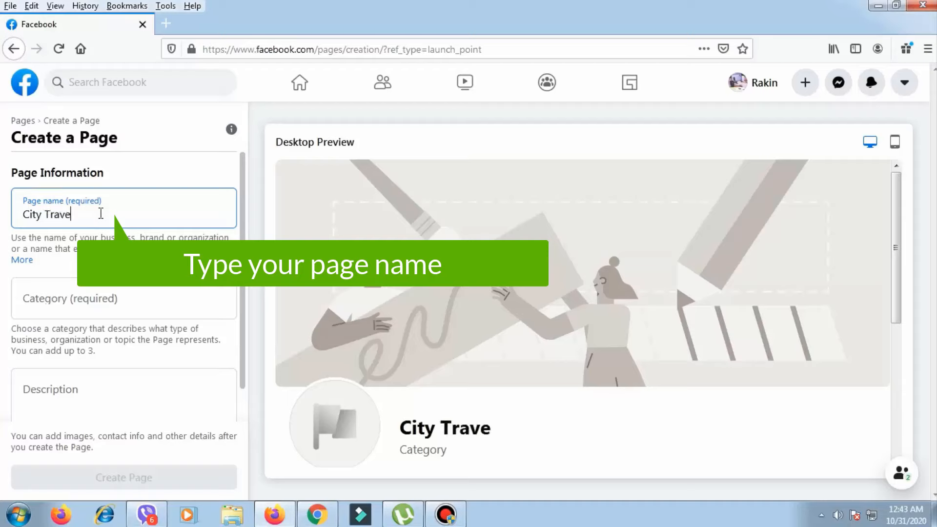
{"action": "type", "text": "ler"}
{"action": "left_click", "coordinate": [98, 301]}
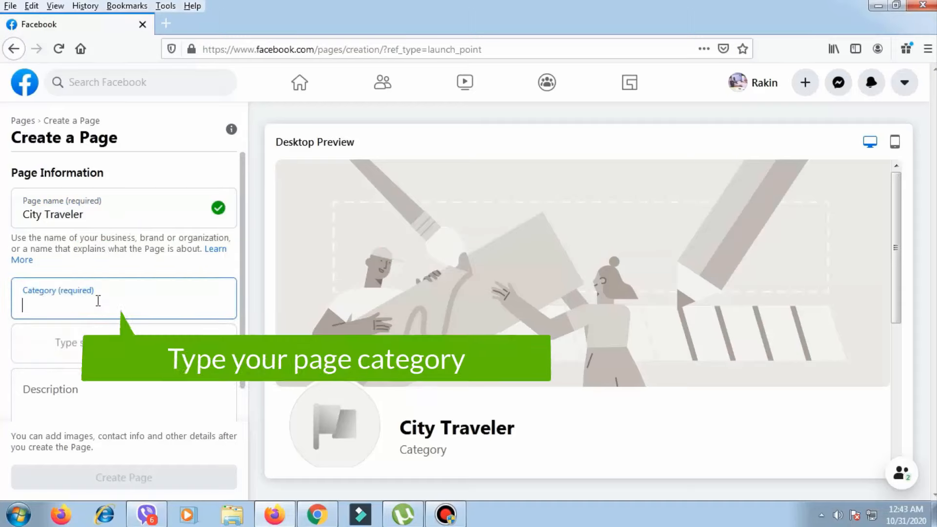
{"action": "type", "text": "travel"}
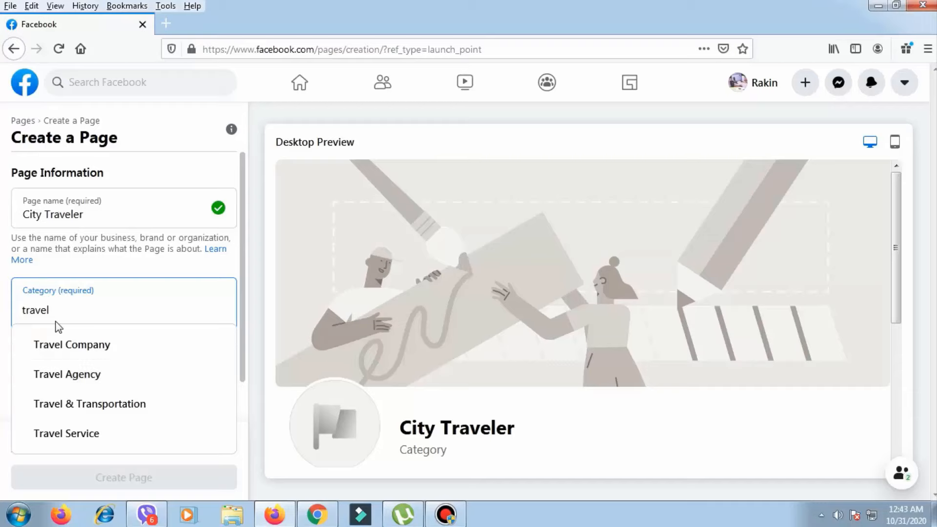
{"action": "key", "text": "BackSpace"}
{"action": "key", "text": "BackSpace"}
{"action": "key", "text": "BackSpace"}
{"action": "key", "text": "BackSpace"}
{"action": "key", "text": "BackSpace"}
{"action": "key", "text": "BackSpace"}
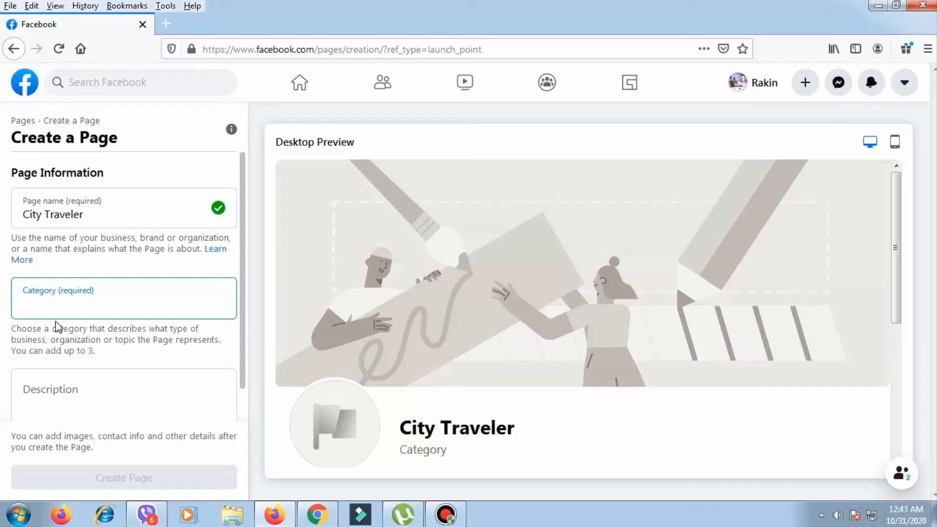
Step: Search the categories for "local" and choose Local & Travel Website as the Page's category
{"action": "type", "text": "local"}
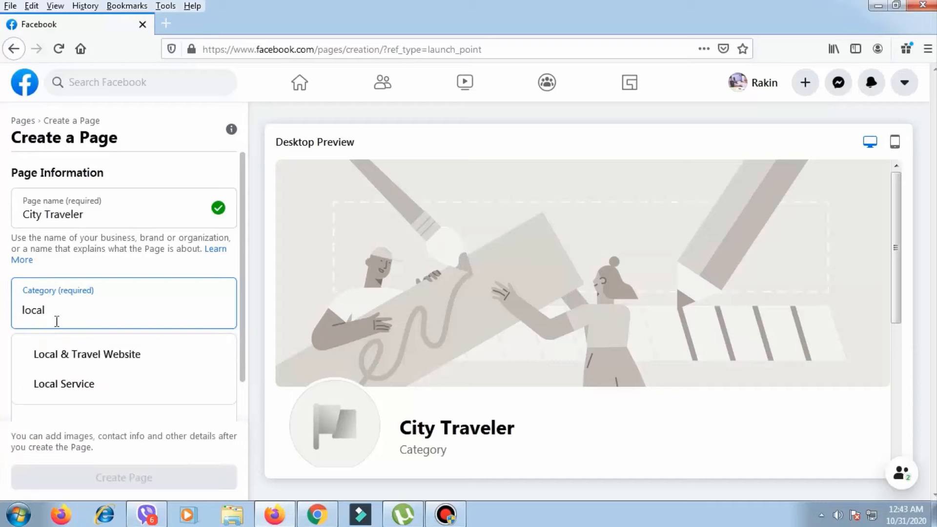
{"action": "left_click", "coordinate": [123, 356]}
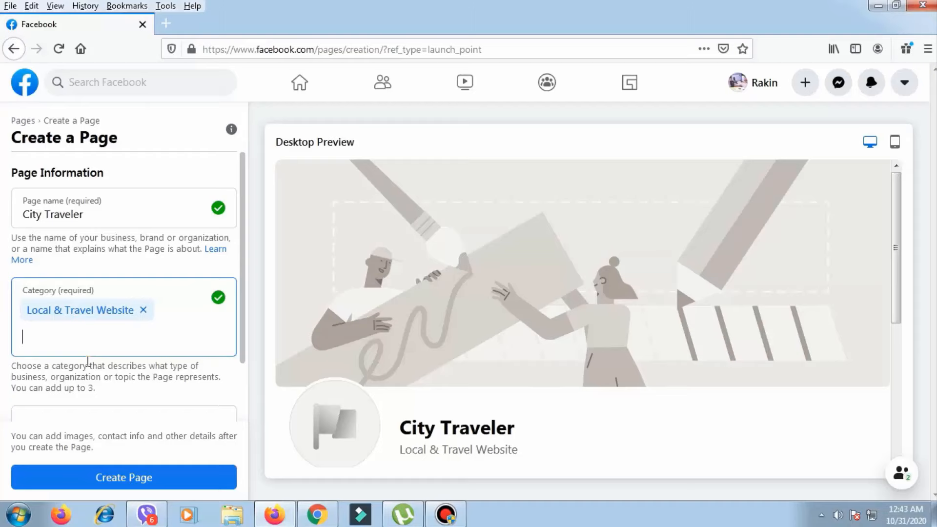
Step: Review how the Page looks in the mobile and desktop previews, leaving the description empty
{"action": "scroll", "coordinate": [88, 361], "scroll_direction": "down", "scroll_amount": 3}
{"action": "left_click", "coordinate": [88, 361]}
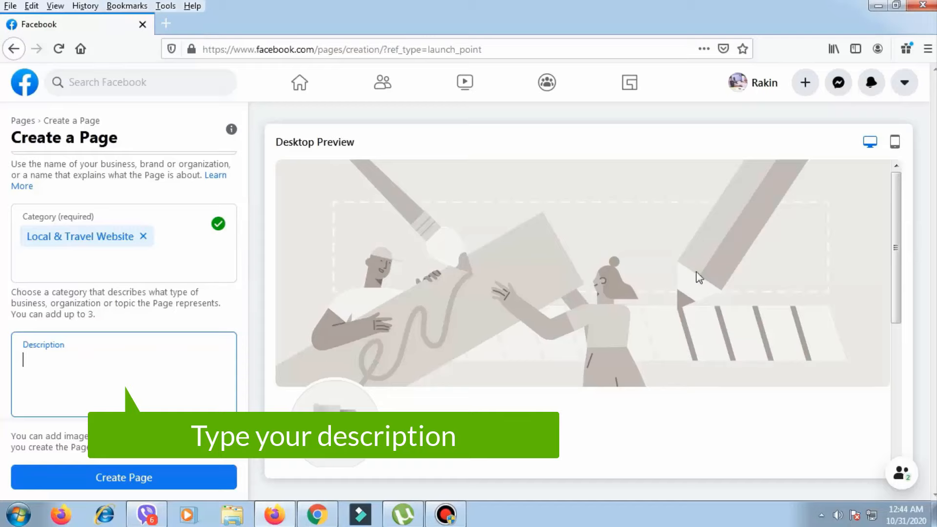
{"action": "left_click", "coordinate": [897, 143]}
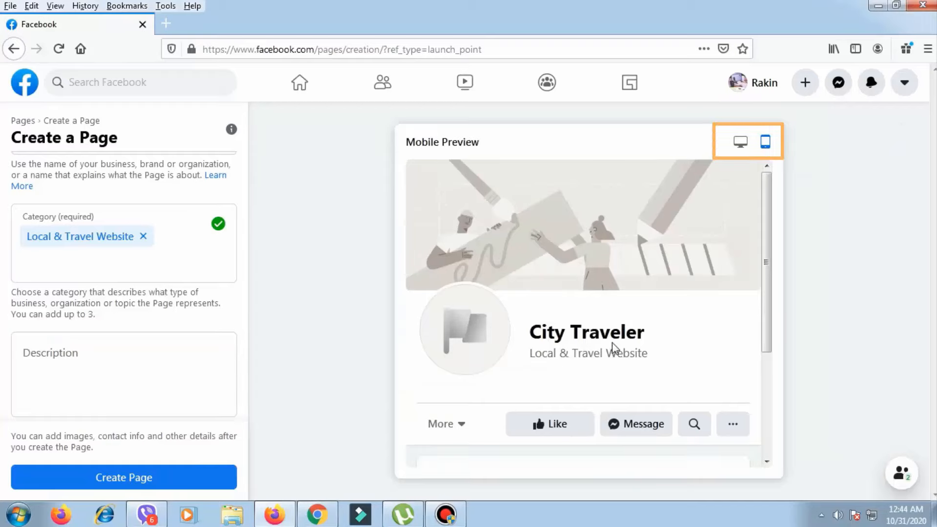
{"action": "left_click", "coordinate": [739, 153]}
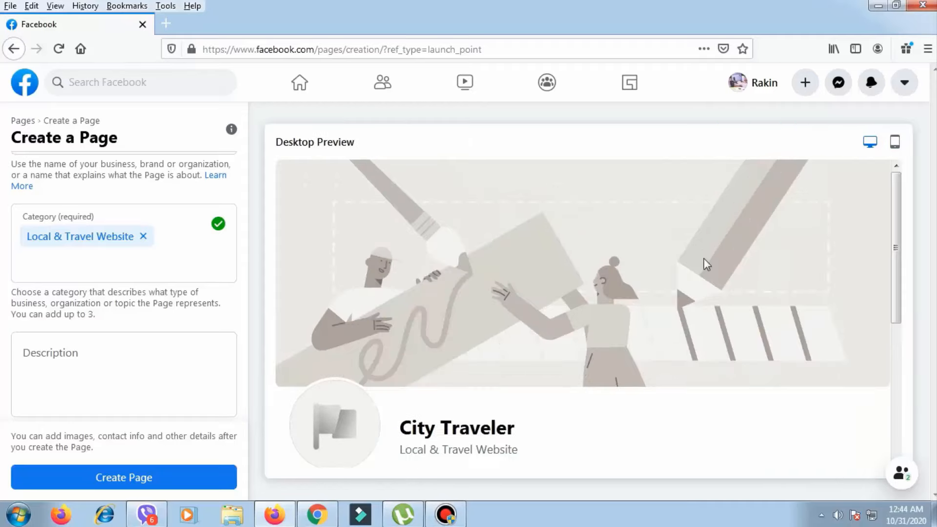
{"action": "scroll", "coordinate": [469, 373], "scroll_direction": "down", "scroll_amount": 5}
{"action": "scroll", "coordinate": [473, 342], "scroll_direction": "up", "scroll_amount": 2}
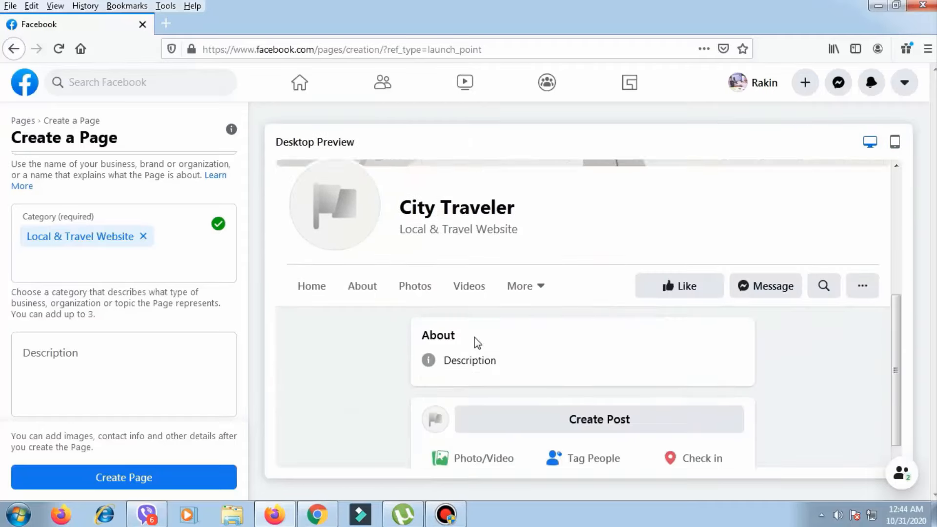
{"action": "scroll", "coordinate": [475, 339], "scroll_direction": "down", "scroll_amount": 2}
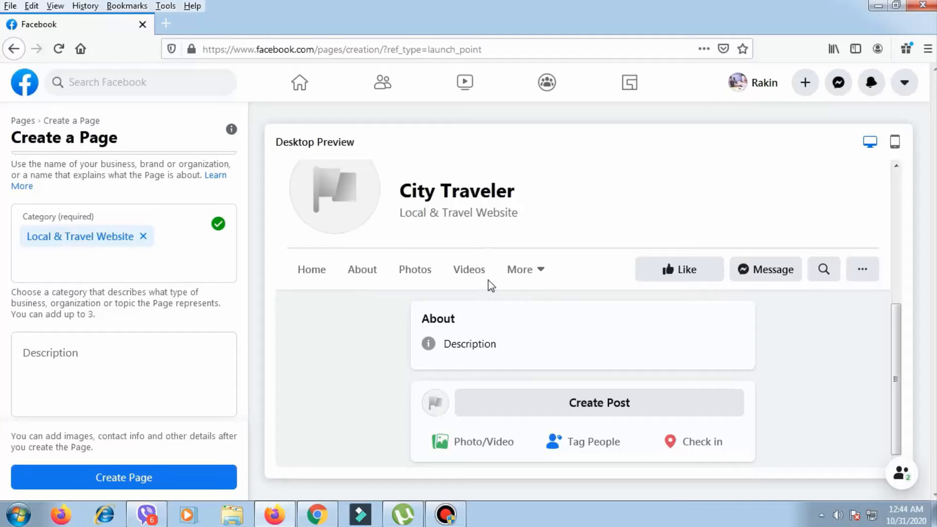
Step: Create the Page with the entered name and category
{"action": "left_click", "coordinate": [173, 489]}
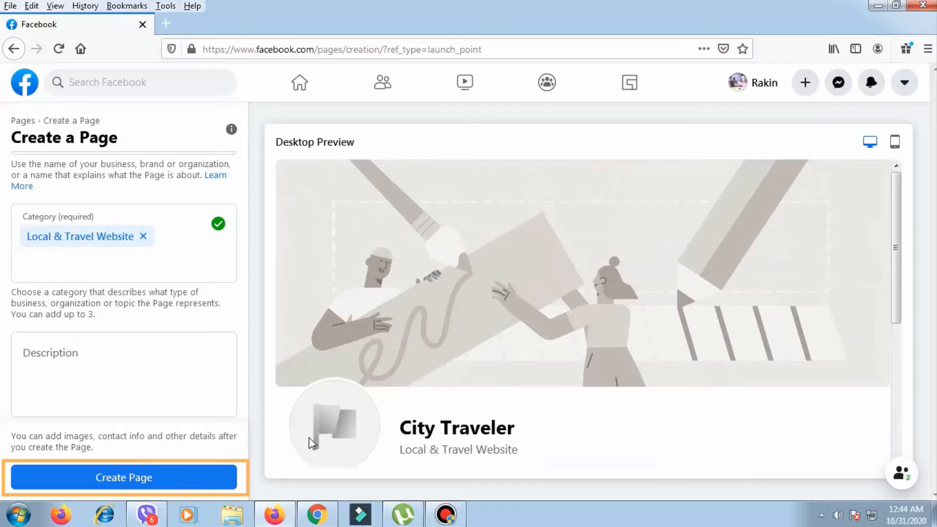
{"action": "left_click", "coordinate": [186, 490]}
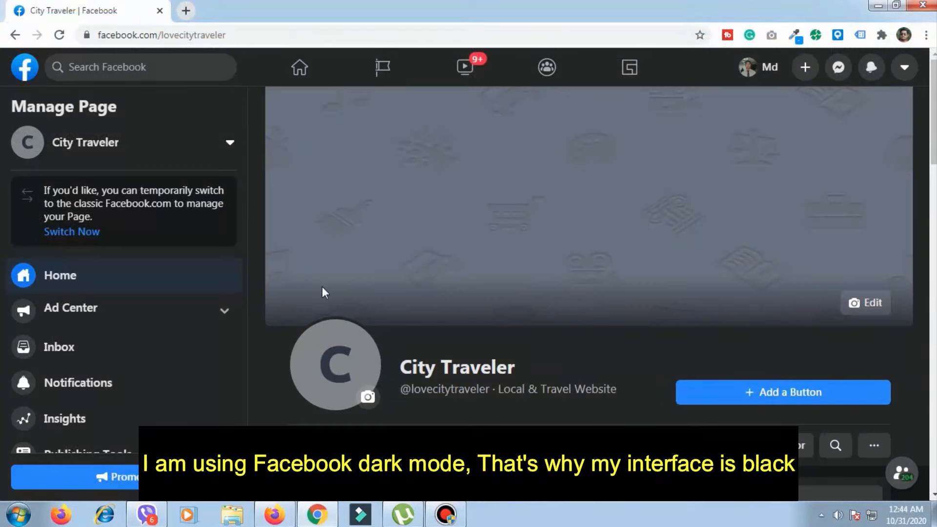
Step: Examine the City Traveler Page's management options, friend invitations, About section and the navigation below the cover
{"action": "scroll", "coordinate": [322, 292], "scroll_direction": "down", "scroll_amount": 2}
{"action": "scroll", "coordinate": [109, 285], "scroll_direction": "down", "scroll_amount": 2}
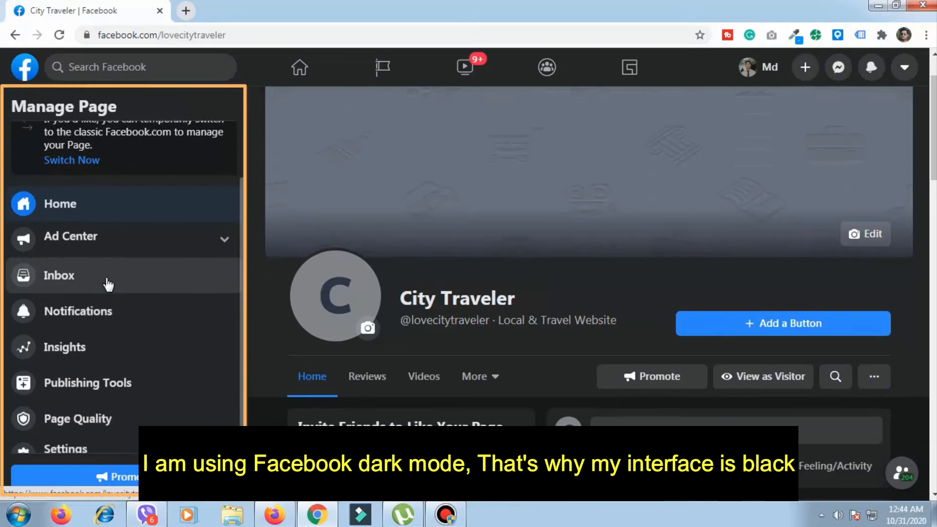
{"action": "scroll", "coordinate": [106, 284], "scroll_direction": "up", "scroll_amount": 3}
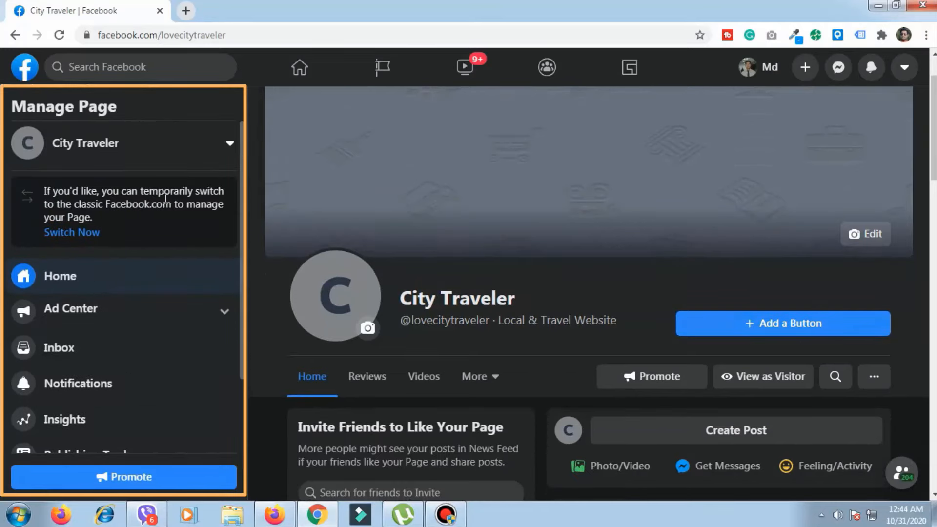
{"action": "scroll", "coordinate": [144, 263], "scroll_direction": "down", "scroll_amount": 2}
{"action": "scroll", "coordinate": [146, 266], "scroll_direction": "up", "scroll_amount": 2}
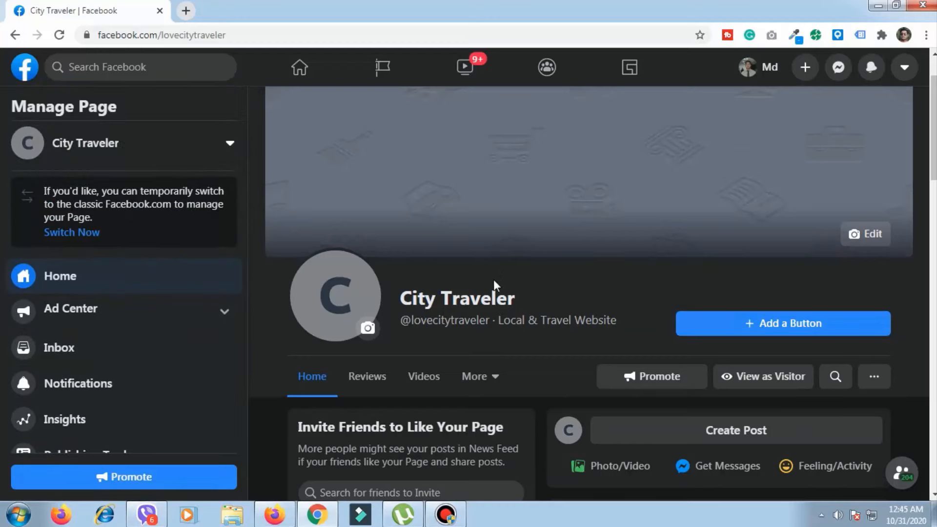
{"action": "scroll", "coordinate": [494, 281], "scroll_direction": "down", "scroll_amount": 5}
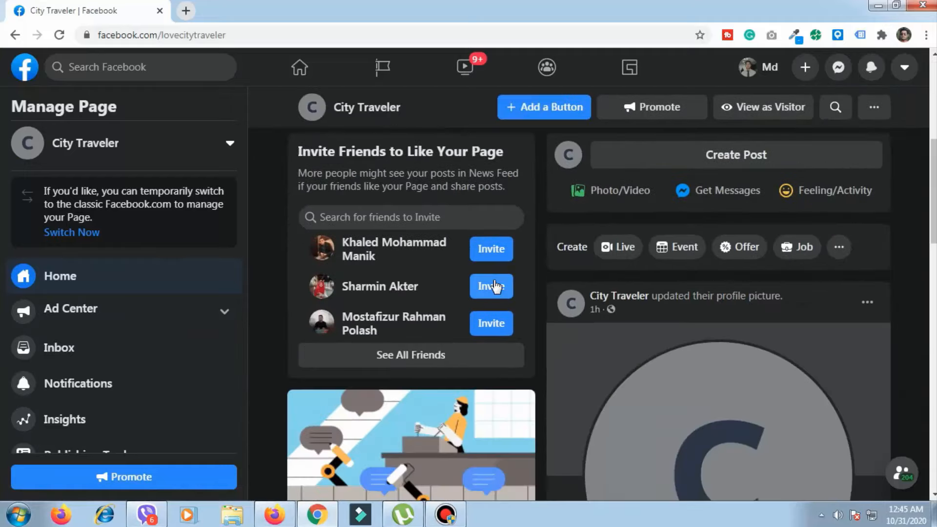
{"action": "scroll", "coordinate": [494, 286], "scroll_direction": "down", "scroll_amount": 18}
{"action": "scroll", "coordinate": [496, 287], "scroll_direction": "up", "scroll_amount": 6}
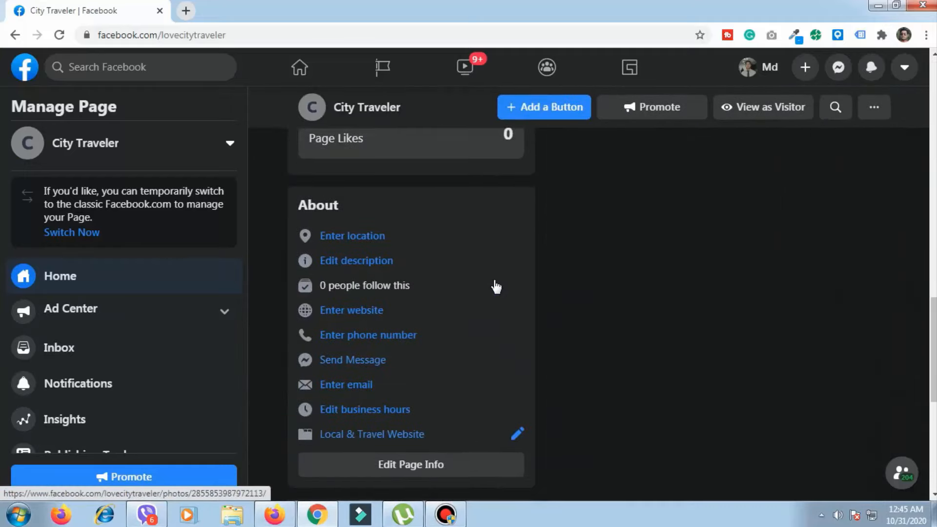
{"action": "scroll", "coordinate": [496, 287], "scroll_direction": "up", "scroll_amount": 15}
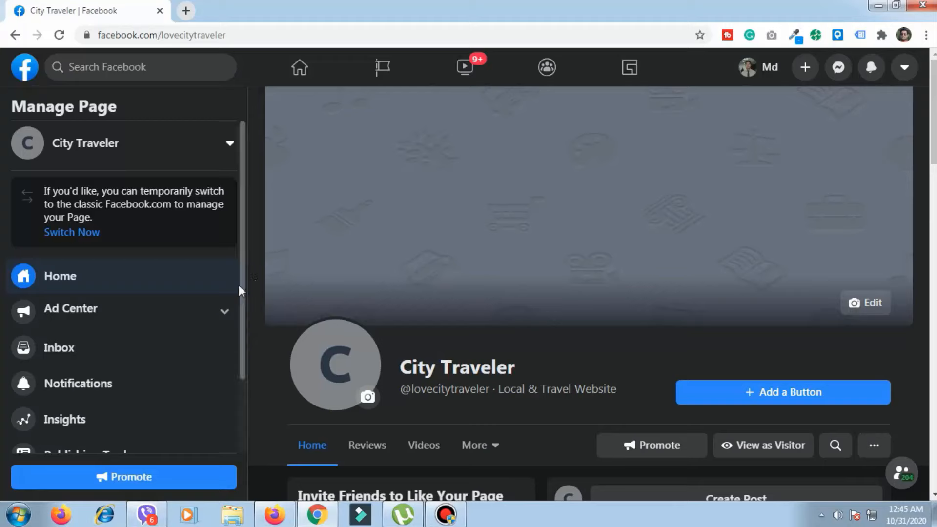
{"action": "scroll", "coordinate": [76, 292], "scroll_direction": "down", "scroll_amount": 2}
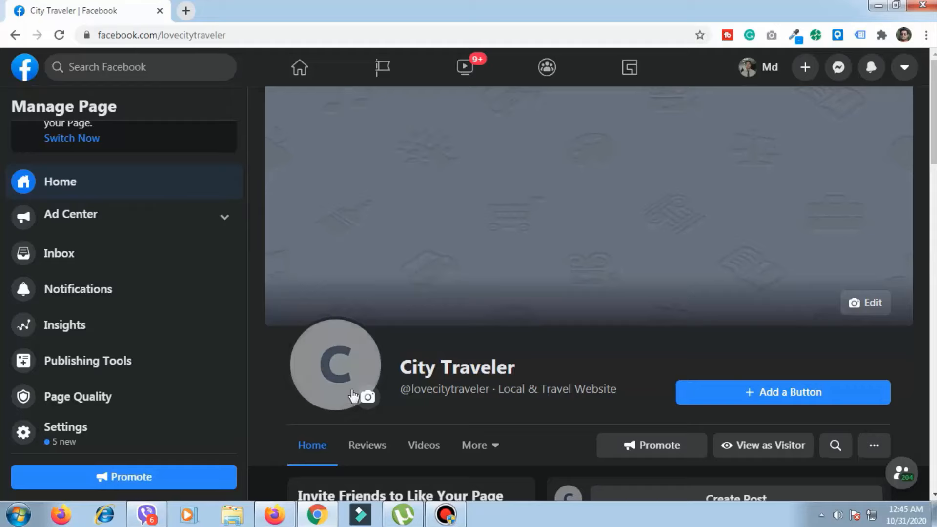
{"action": "scroll", "coordinate": [488, 360], "scroll_direction": "down", "scroll_amount": 1}
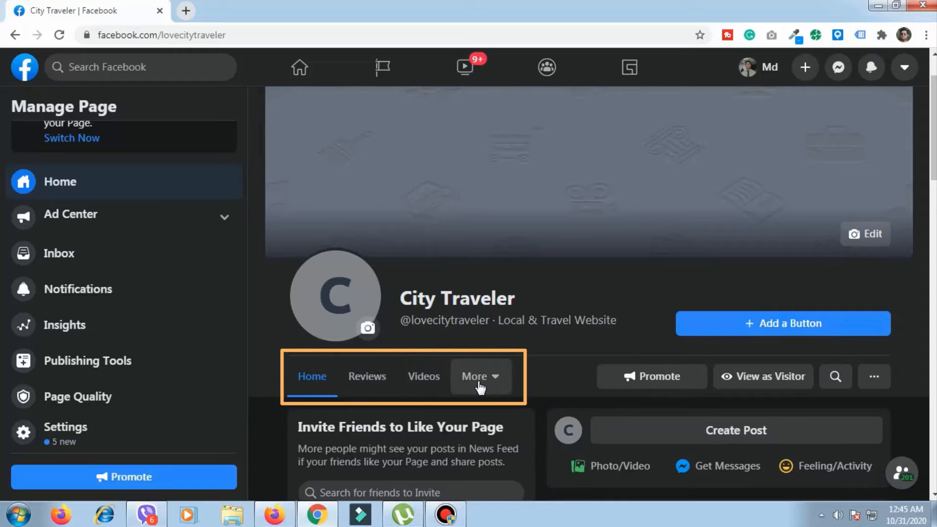
Step: View the Page's current profile photo at full size and return to the Page
{"action": "scroll", "coordinate": [467, 304], "scroll_direction": "up", "scroll_amount": 1}
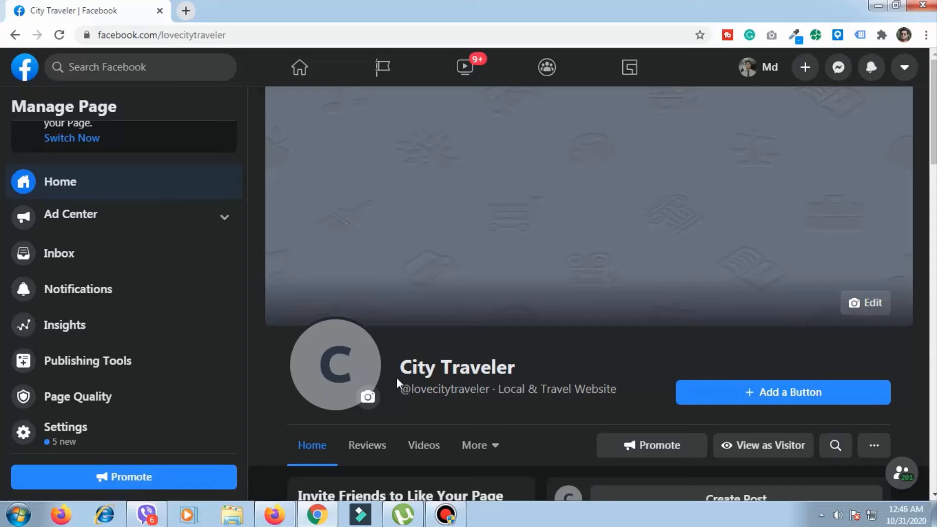
{"action": "left_click", "coordinate": [367, 400]}
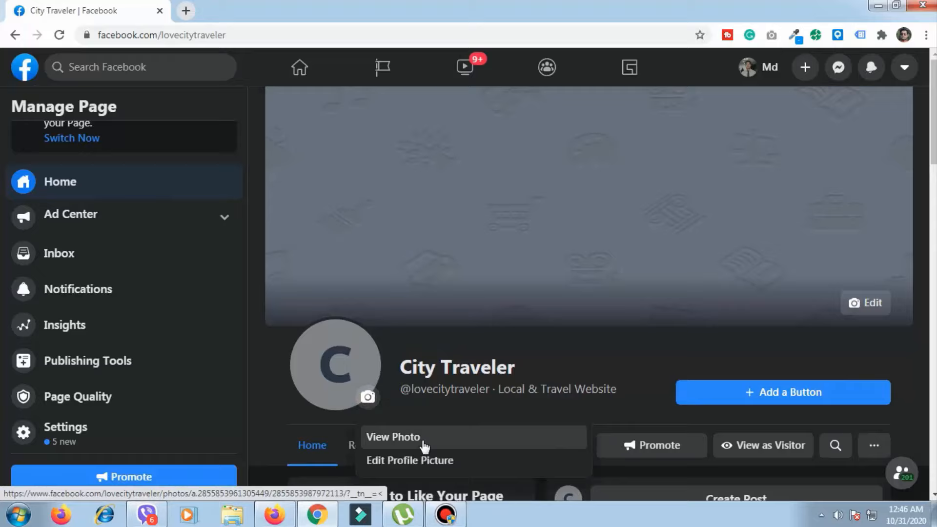
{"action": "left_click", "coordinate": [423, 439]}
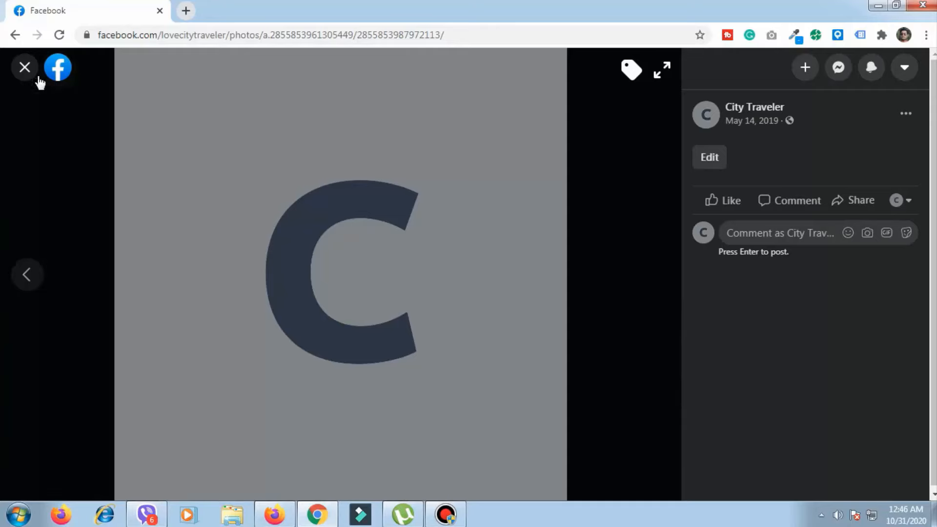
{"action": "left_click", "coordinate": [24, 67]}
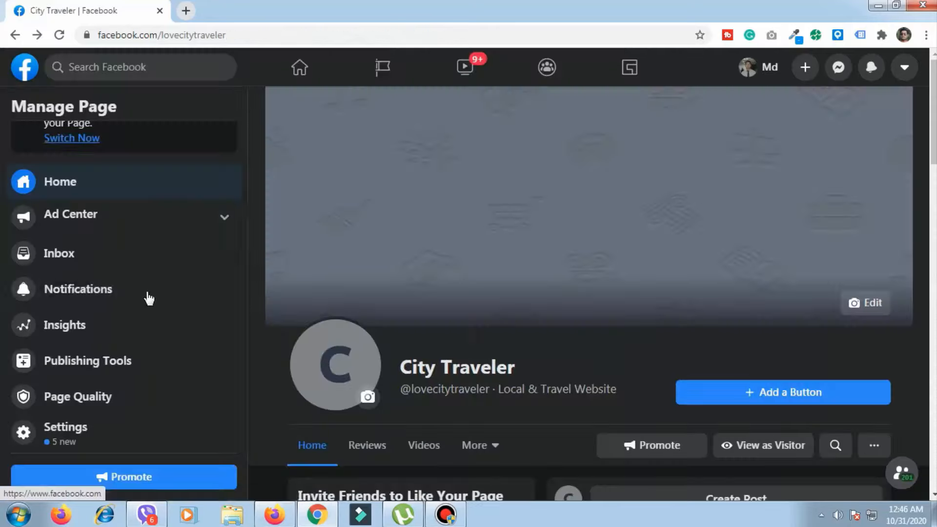
Step: Upload the logo PNG image from the Desktop as the Page's new profile picture
{"action": "left_click", "coordinate": [367, 393]}
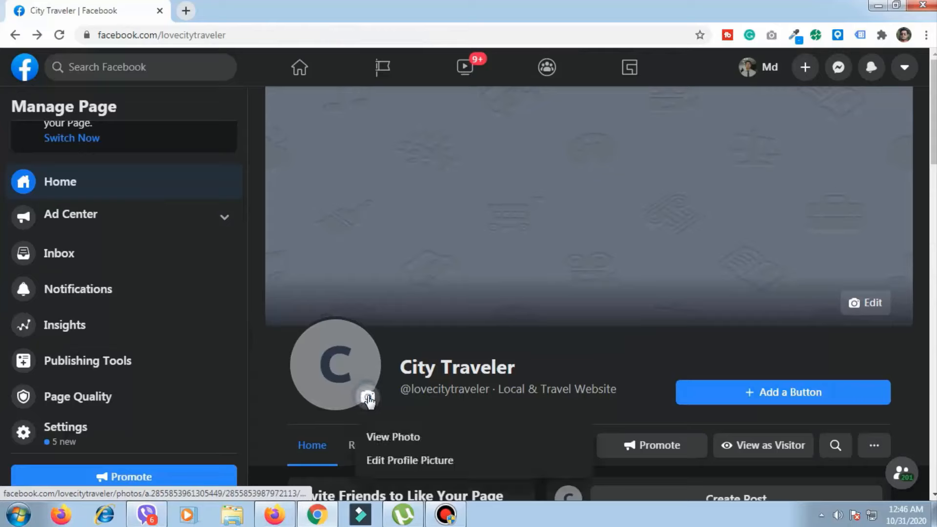
{"action": "left_click", "coordinate": [410, 464]}
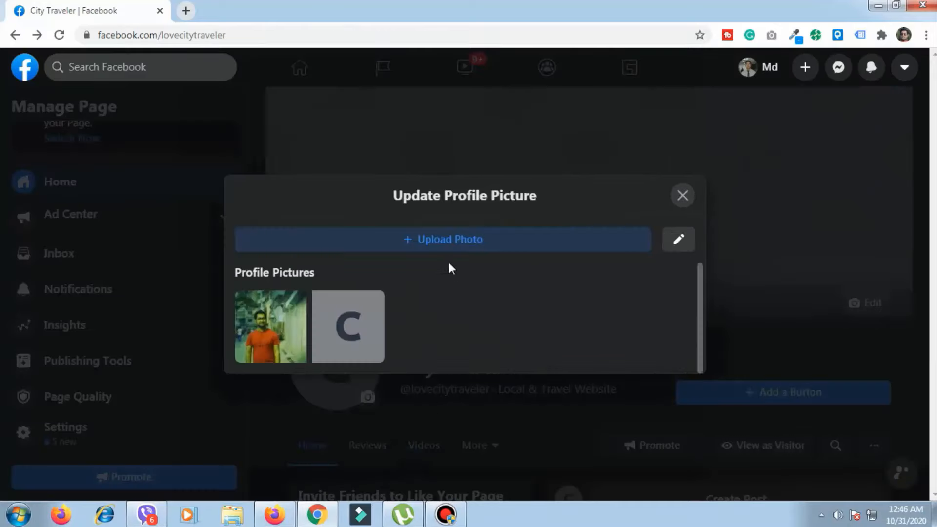
{"action": "left_click", "coordinate": [449, 248]}
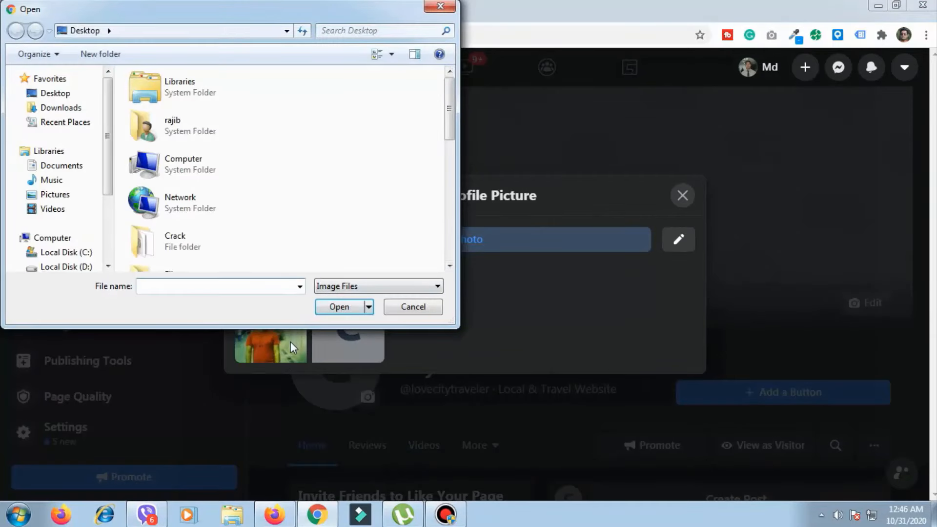
{"action": "left_click_drag", "start_coordinate": [449, 124], "coordinate": [448, 245]}
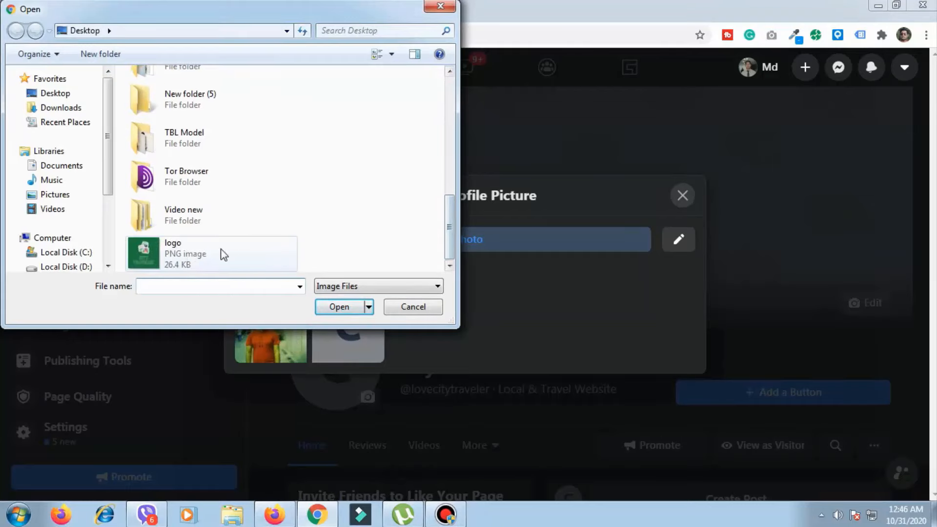
{"action": "left_click", "coordinate": [188, 255]}
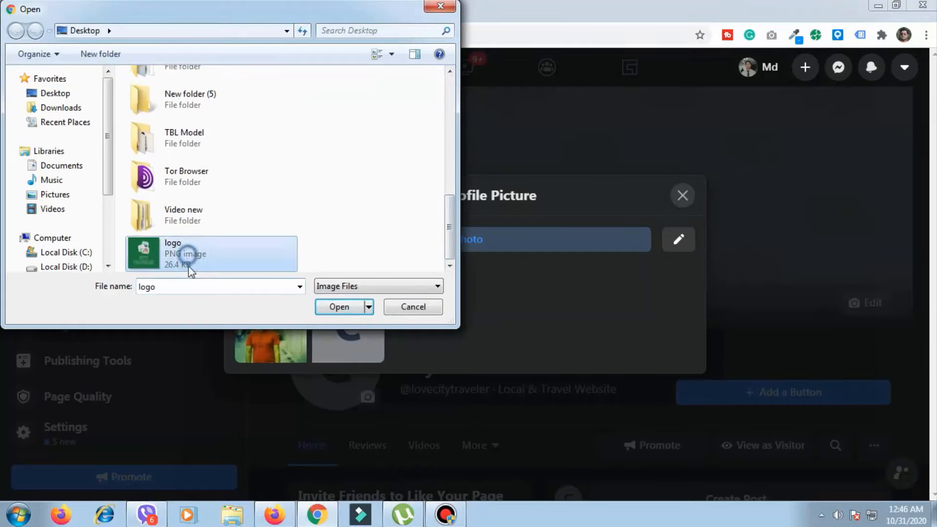
{"action": "left_click", "coordinate": [339, 308]}
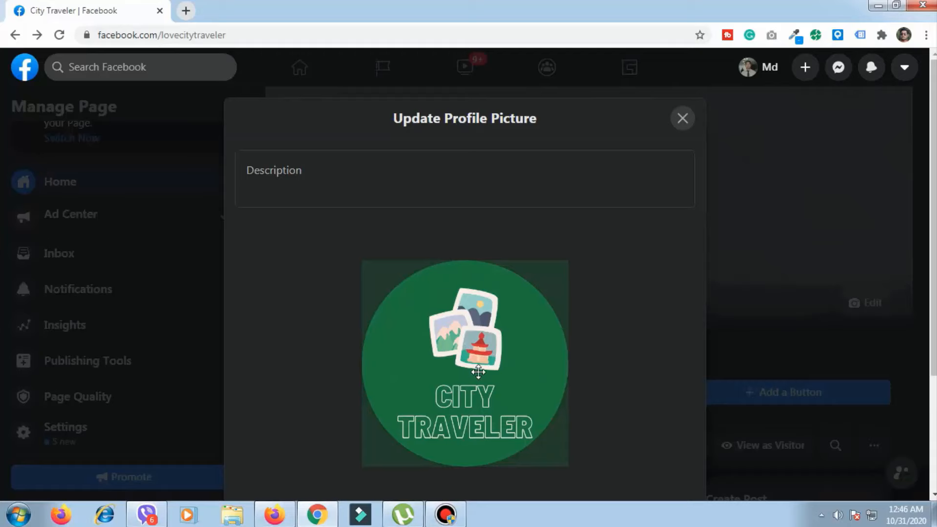
Step: Save the new profile picture at its smallest zoom with the description left empty
{"action": "left_click", "coordinate": [299, 187]}
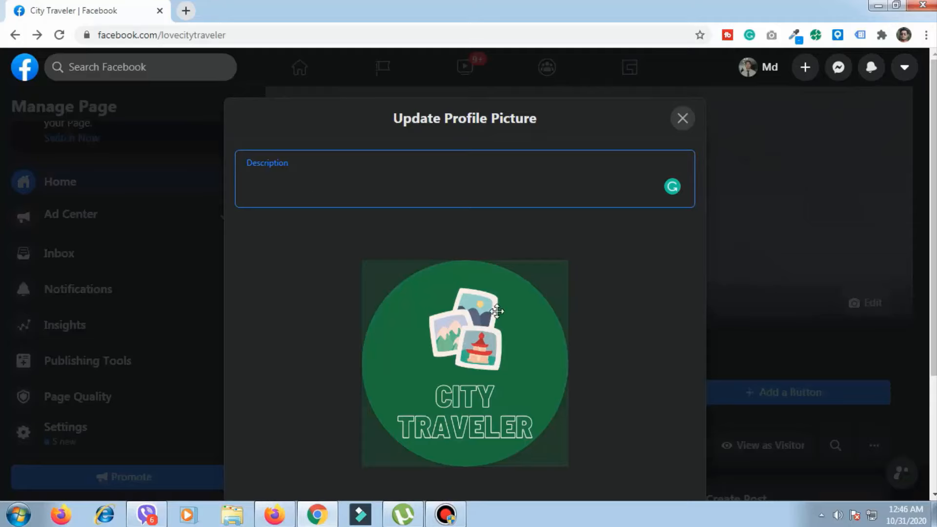
{"action": "scroll", "coordinate": [498, 309], "scroll_direction": "down", "scroll_amount": 3}
{"action": "left_click_drag", "start_coordinate": [335, 364], "coordinate": [250, 371]}
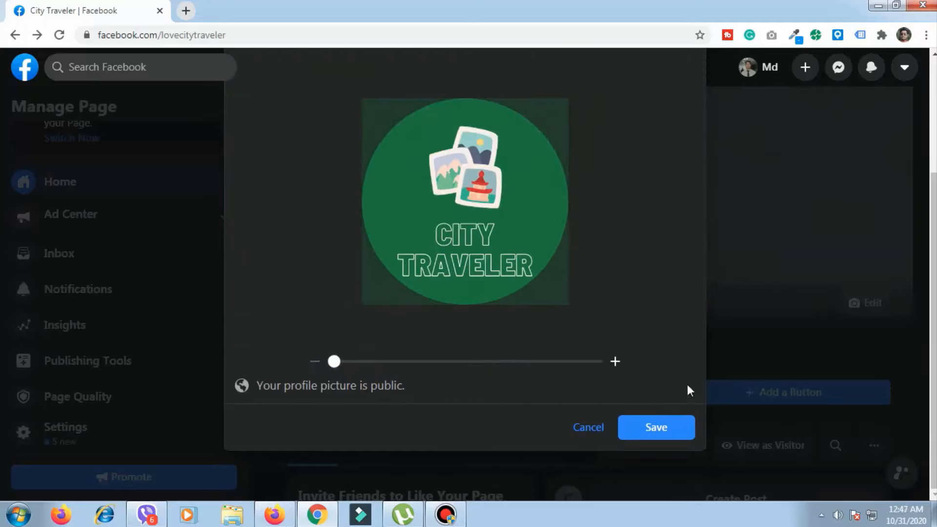
{"action": "left_click", "coordinate": [666, 427]}
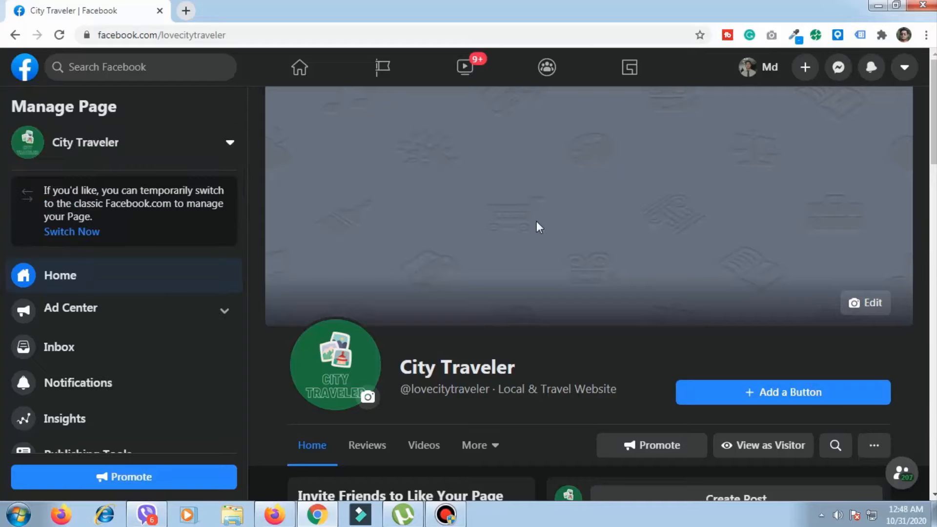
Step: Start a new Page post and attach the file cover video from the Desktop
{"action": "left_click", "coordinate": [877, 316]}
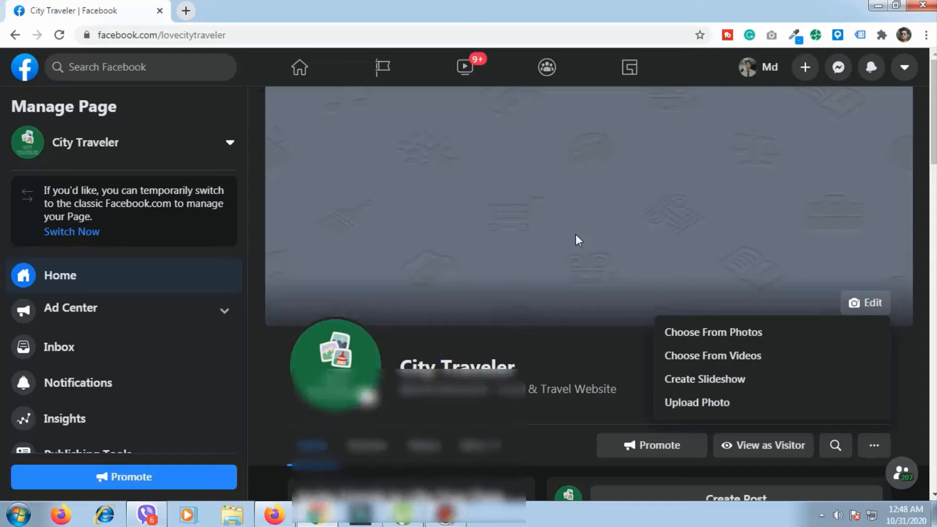
{"action": "left_click", "coordinate": [588, 347]}
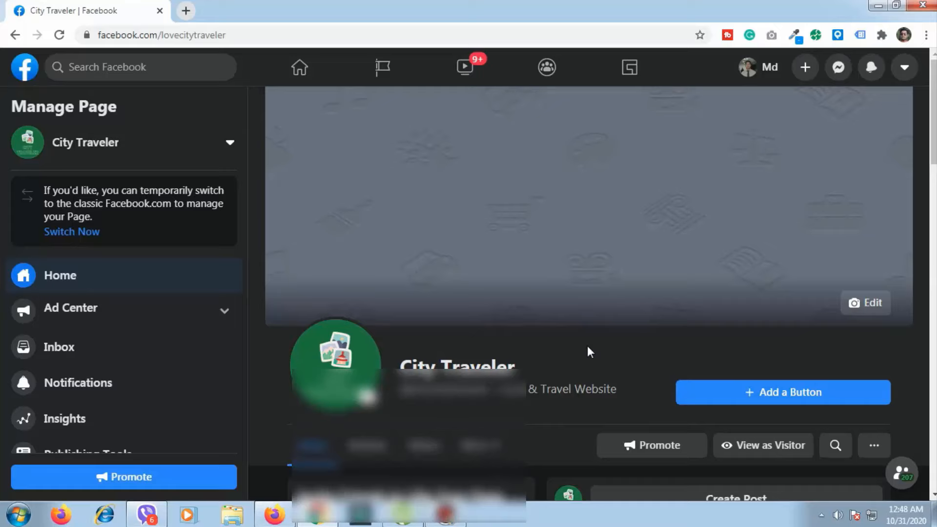
{"action": "scroll", "coordinate": [587, 346], "scroll_direction": "down", "scroll_amount": 4}
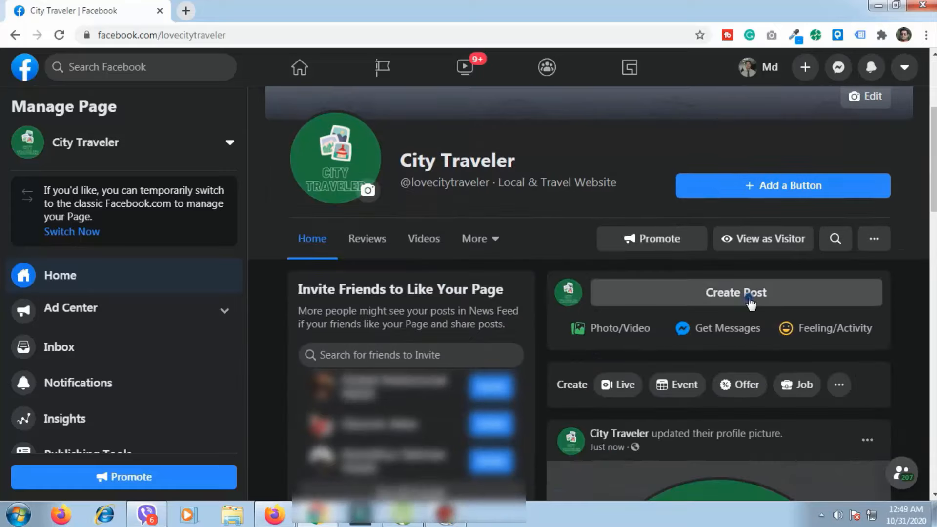
{"action": "left_click", "coordinate": [750, 303]}
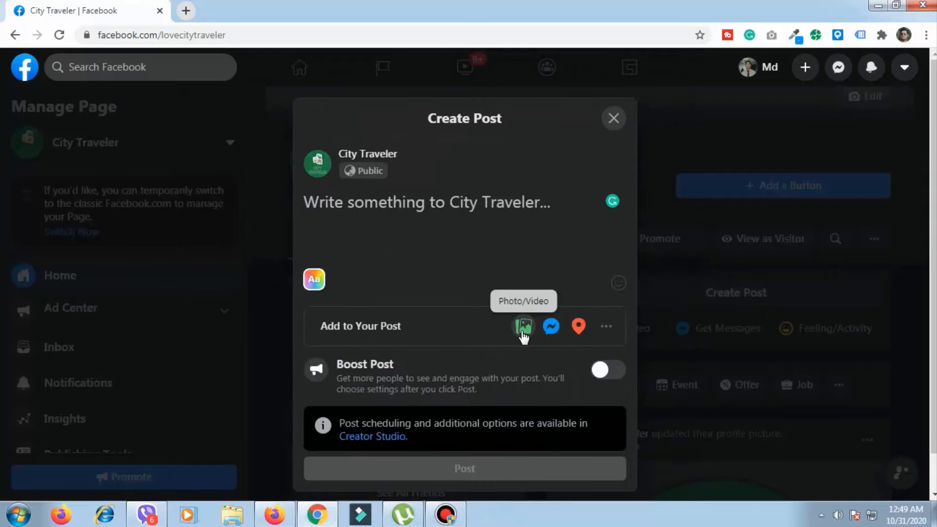
{"action": "left_click", "coordinate": [523, 333]}
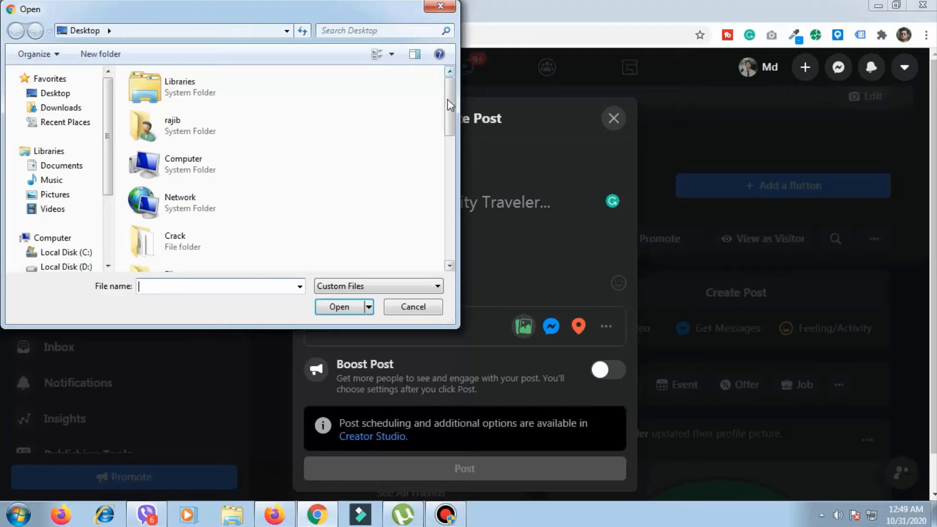
{"action": "left_click_drag", "start_coordinate": [450, 98], "coordinate": [461, 229]}
{"action": "left_click", "coordinate": [212, 216]}
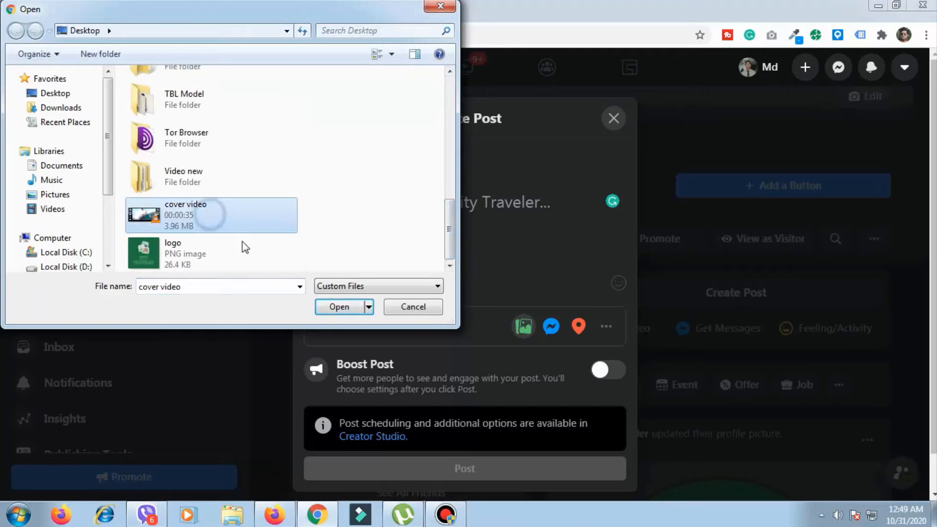
{"action": "left_click", "coordinate": [339, 307]}
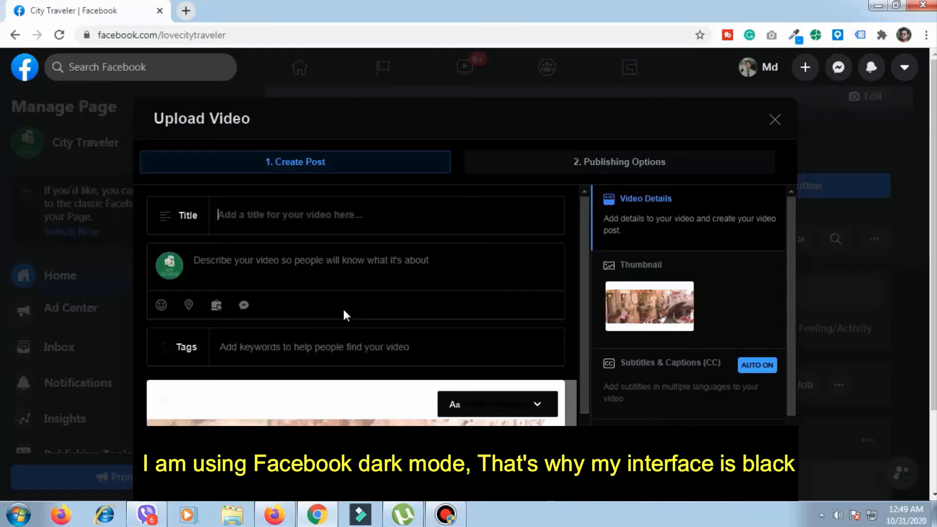
Step: Publish the video immediately with the description City Traveler Cover Video and the tag city traveler
{"action": "scroll", "coordinate": [342, 307], "scroll_direction": "down", "scroll_amount": 3}
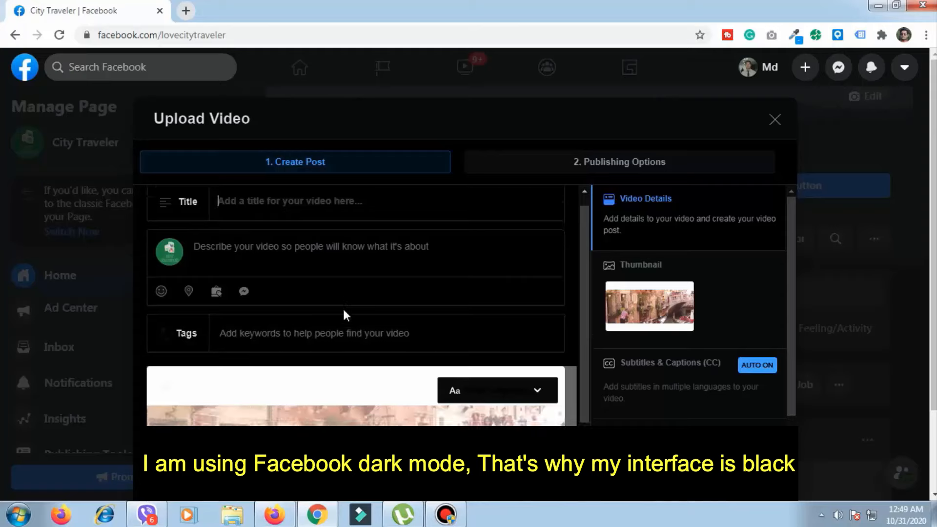
{"action": "scroll", "coordinate": [342, 307], "scroll_direction": "up", "scroll_amount": 3}
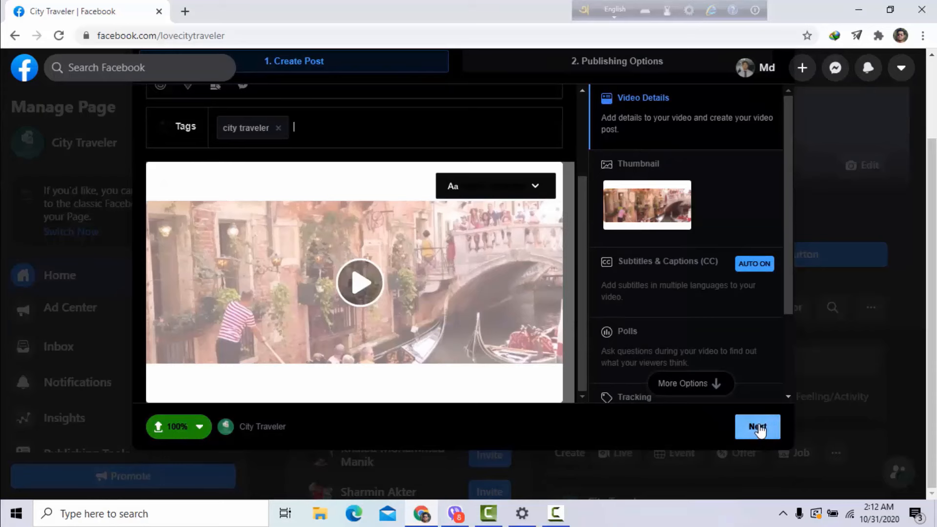
{"action": "left_click", "coordinate": [757, 427]}
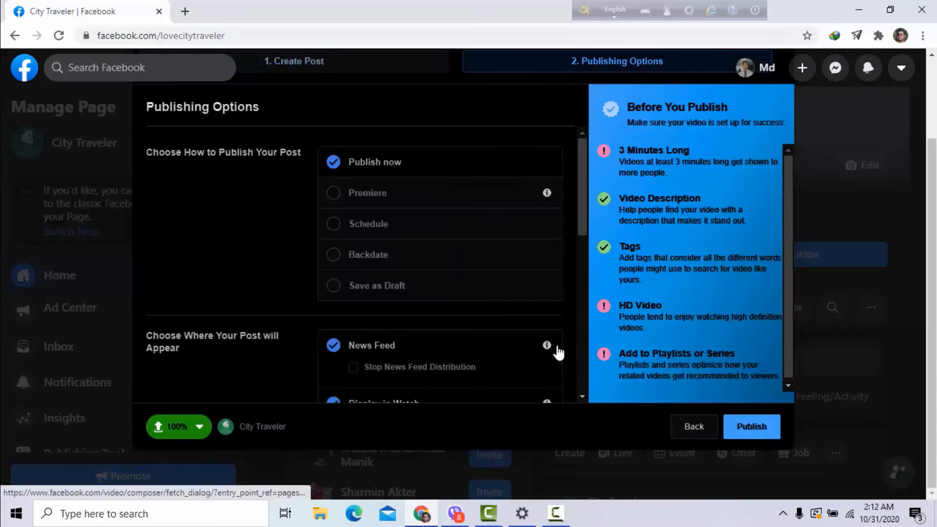
{"action": "scroll", "coordinate": [558, 353], "scroll_direction": "down", "scroll_amount": 9}
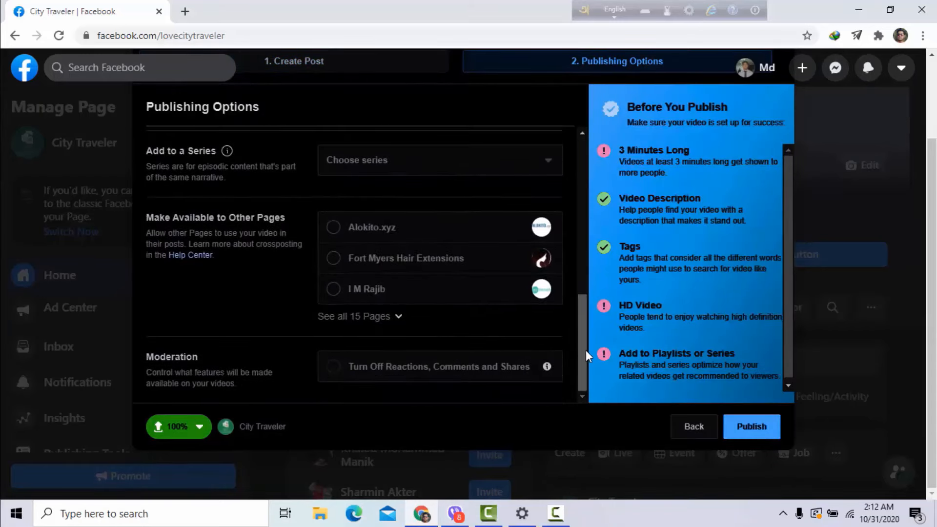
{"action": "left_click", "coordinate": [752, 428]}
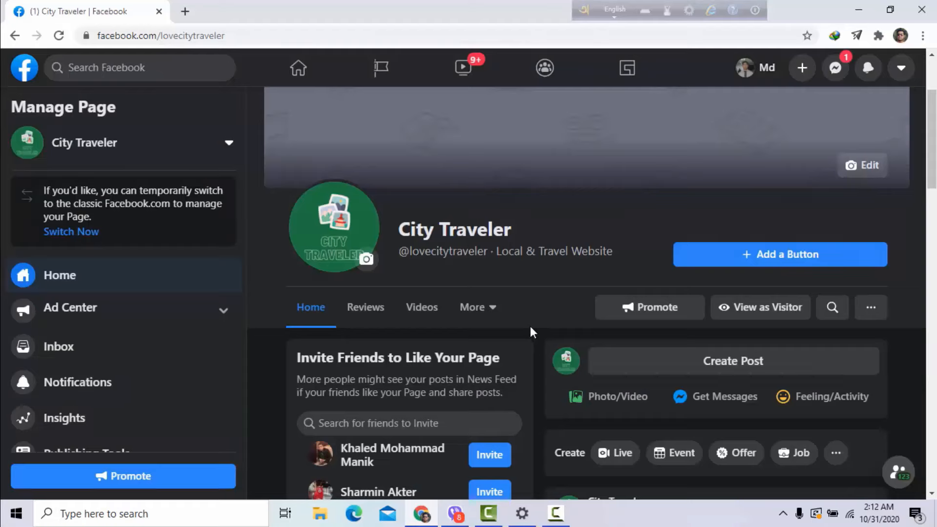
Step: Set the first of the Page's existing videos as its cover, replaying in a loop with the first thumbnail, and save the changes
{"action": "scroll", "coordinate": [530, 326], "scroll_direction": "up", "scroll_amount": 2}
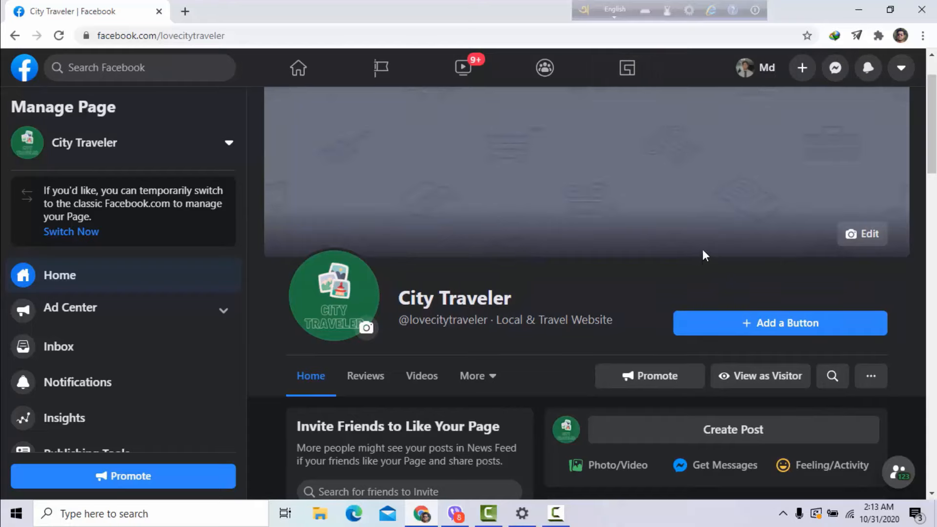
{"action": "scroll", "coordinate": [927, 355], "scroll_direction": "up", "scroll_amount": 2}
{"action": "left_click", "coordinate": [874, 314]}
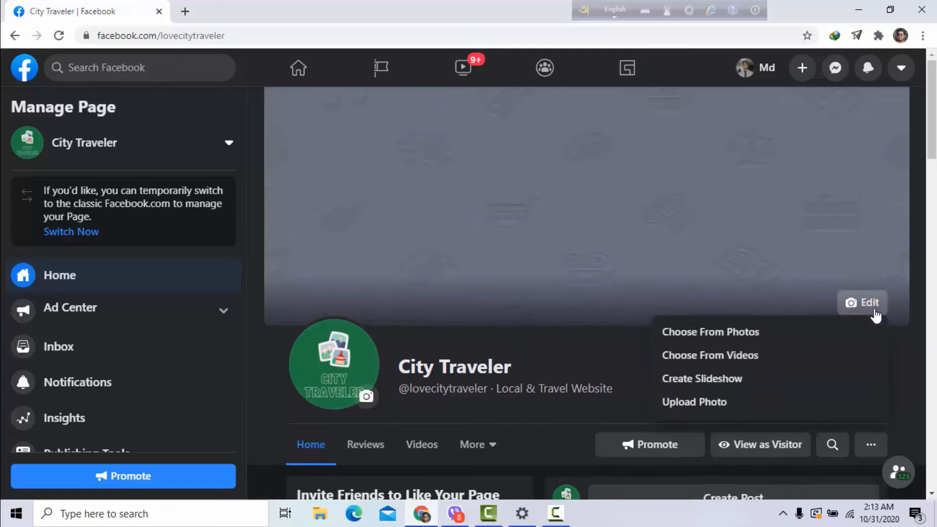
{"action": "left_click", "coordinate": [723, 365]}
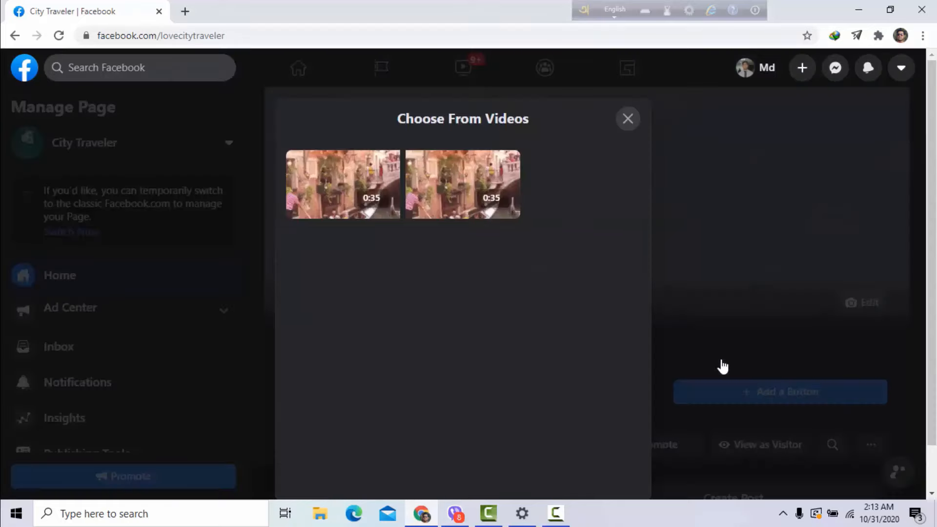
{"action": "left_click", "coordinate": [347, 215]}
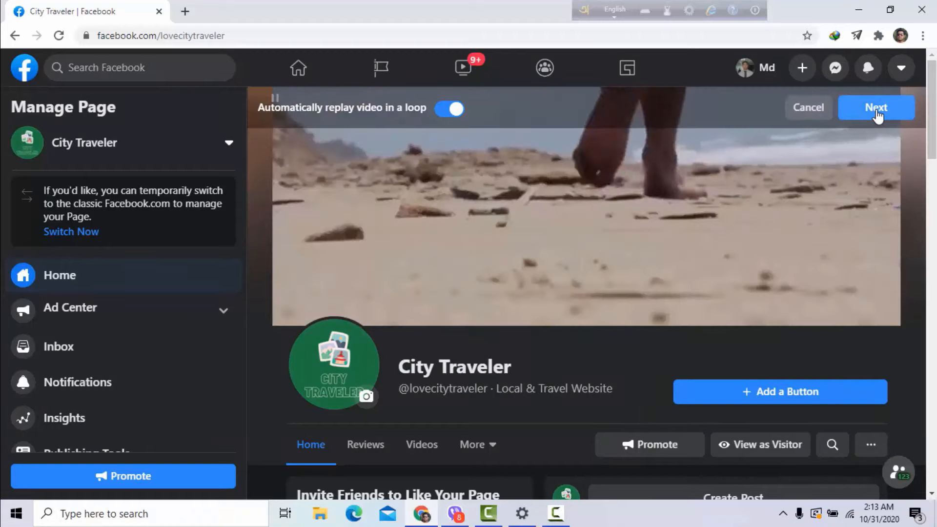
{"action": "left_click", "coordinate": [876, 108]}
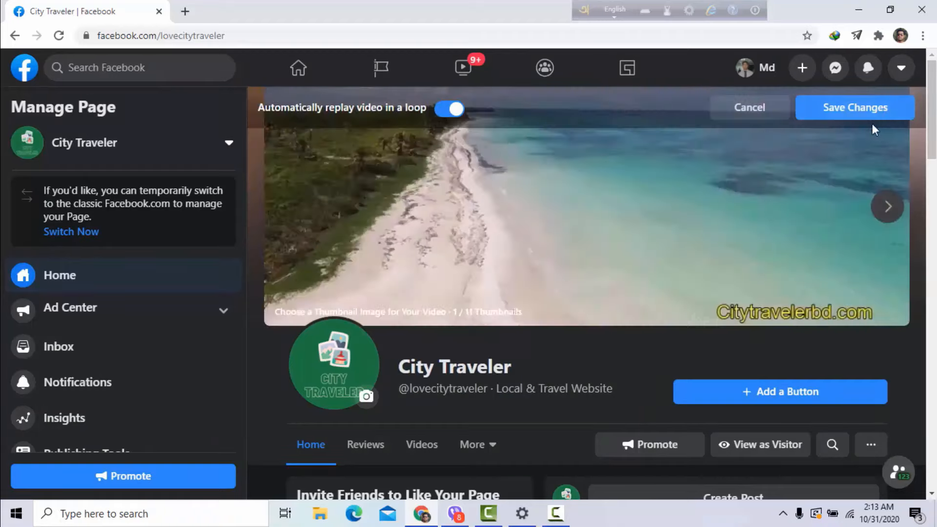
{"action": "left_click", "coordinate": [875, 117]}
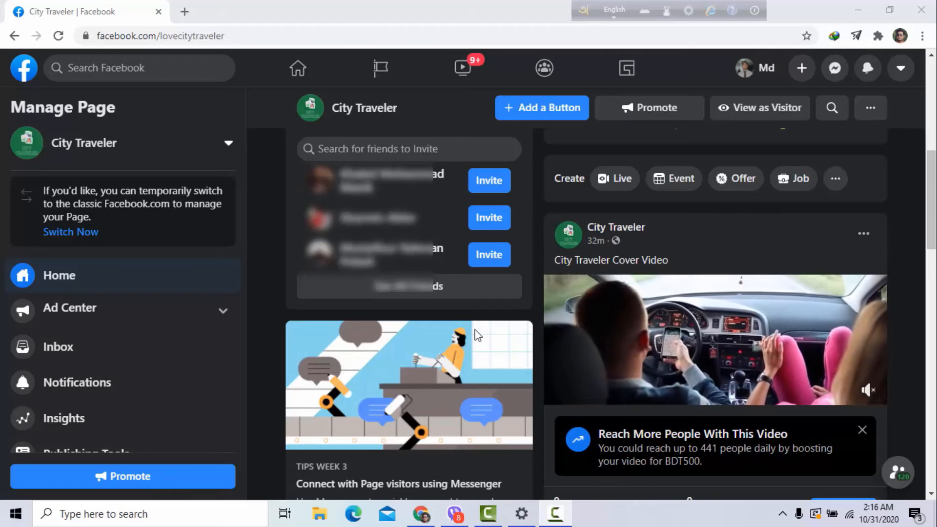
Step: Review the Page's posts, Insights summary and the option for adding an action button below the cover
{"action": "scroll", "coordinate": [472, 333], "scroll_direction": "down", "scroll_amount": 4}
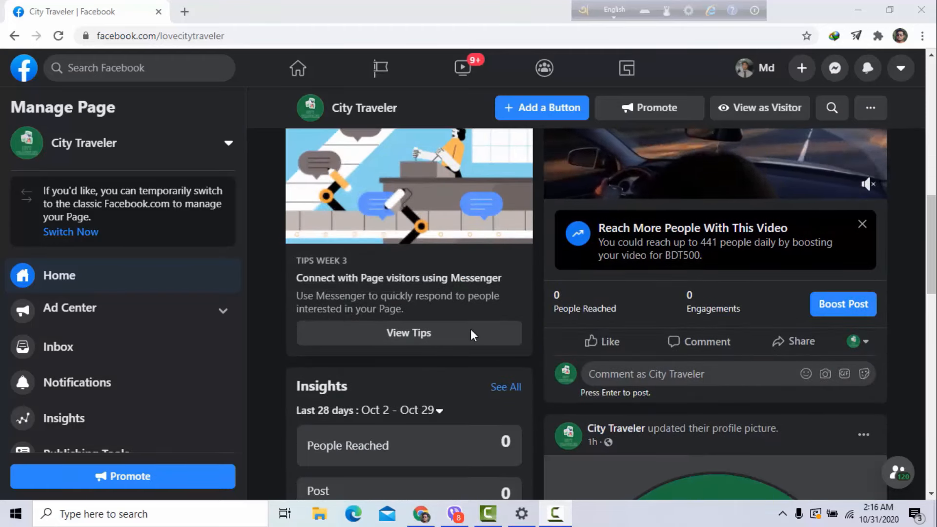
{"action": "scroll", "coordinate": [468, 332], "scroll_direction": "up", "scroll_amount": 5}
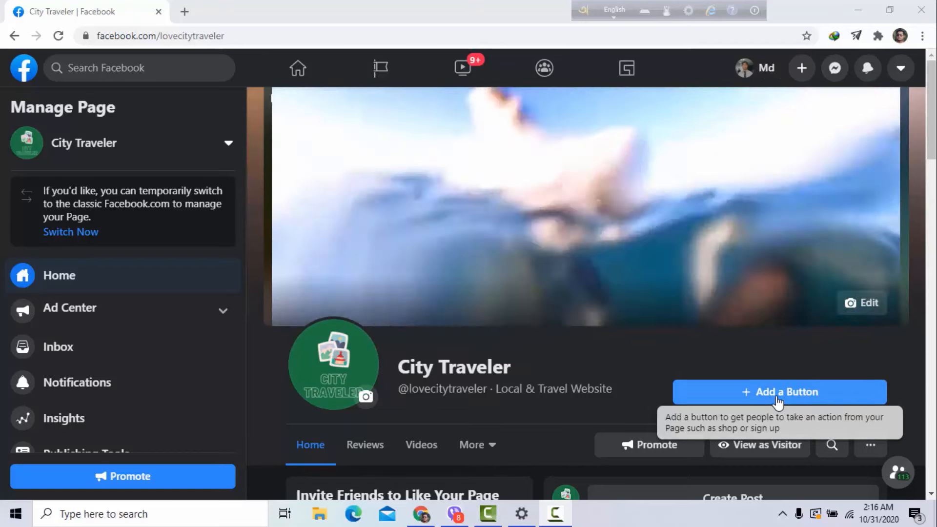
{"action": "scroll", "coordinate": [759, 416], "scroll_direction": "down", "scroll_amount": 1}
{"action": "scroll", "coordinate": [757, 410], "scroll_direction": "down", "scroll_amount": 4}
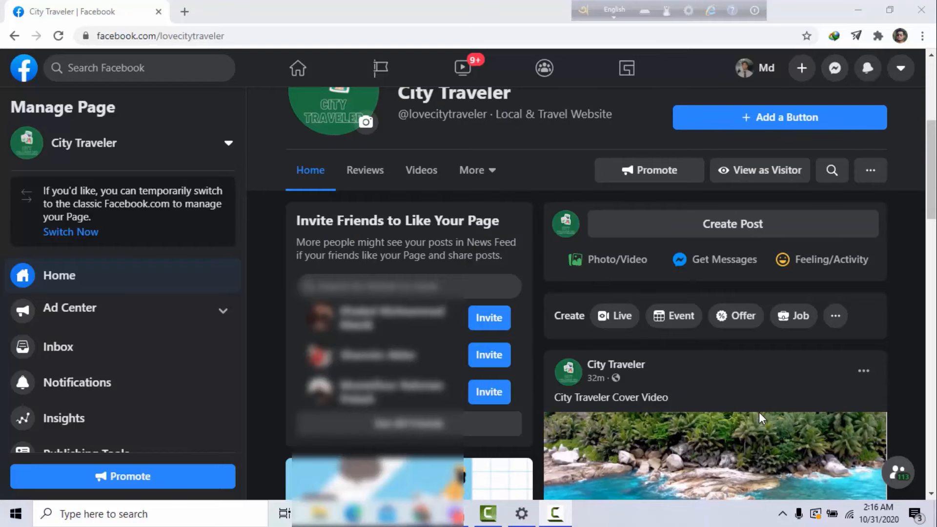
{"action": "scroll", "coordinate": [781, 261], "scroll_direction": "up", "scroll_amount": 3}
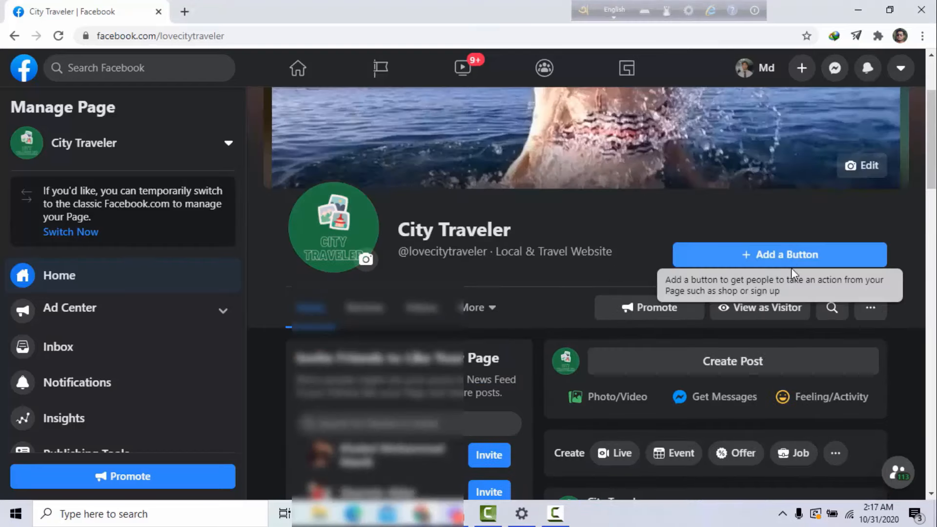
{"action": "left_click", "coordinate": [793, 264]}
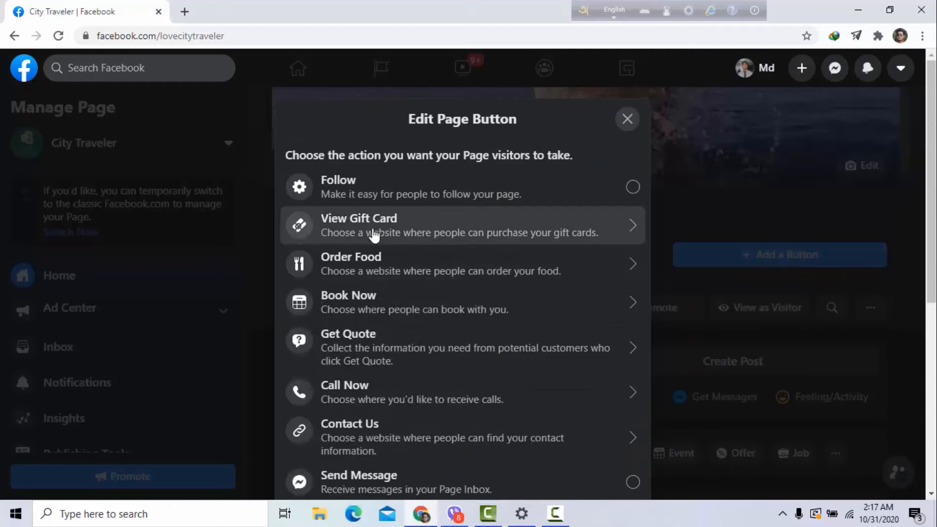
{"action": "scroll", "coordinate": [374, 234], "scroll_direction": "down", "scroll_amount": 6}
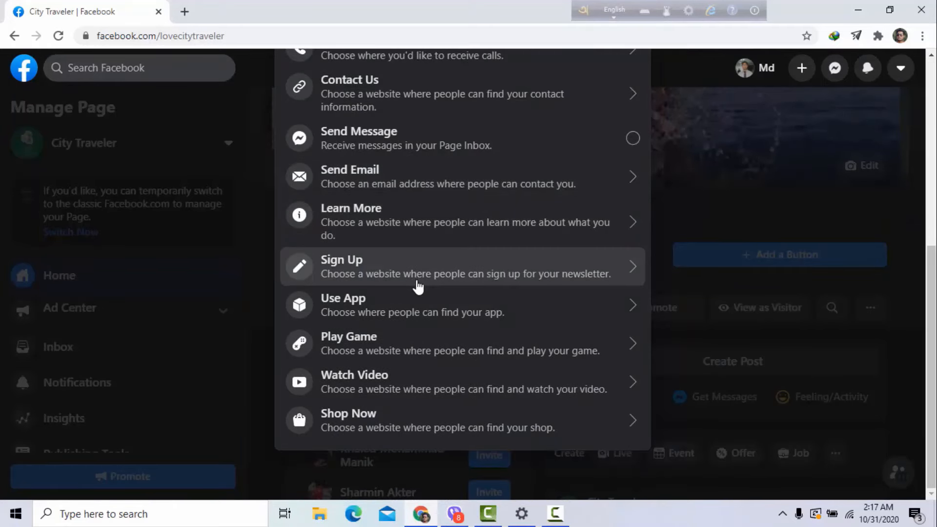
{"action": "left_click", "coordinate": [618, 235]}
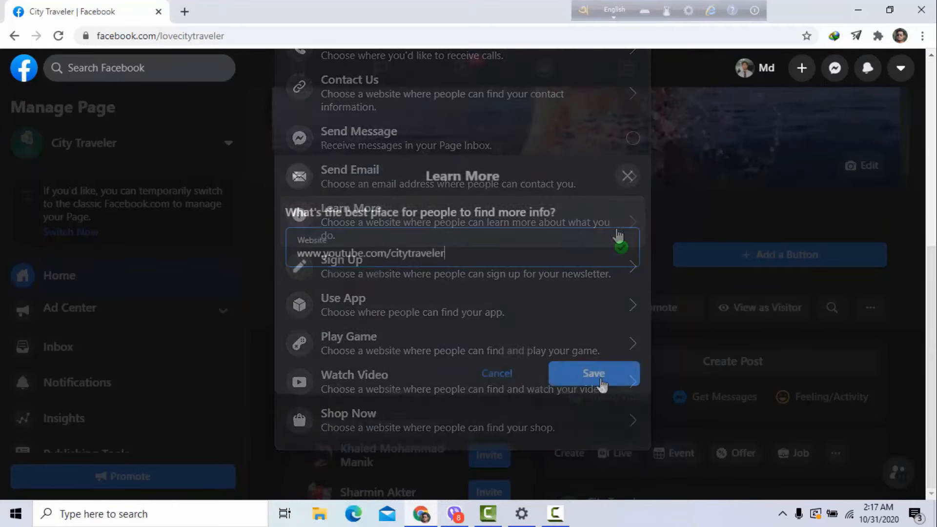
{"action": "left_click", "coordinate": [594, 374]}
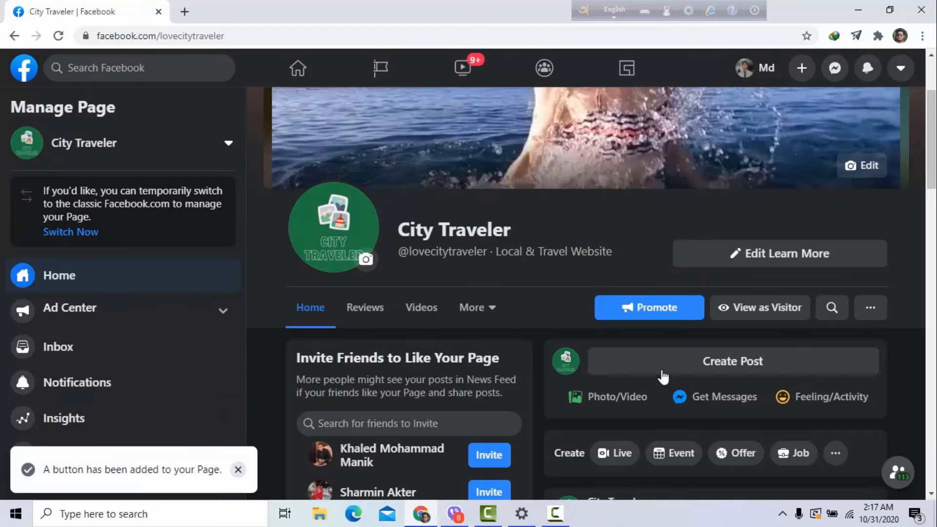
Step: View the Page as a visitor, test that its Learn More button opens the linked YouTube channel, and return to the management view
{"action": "left_click", "coordinate": [757, 310]}
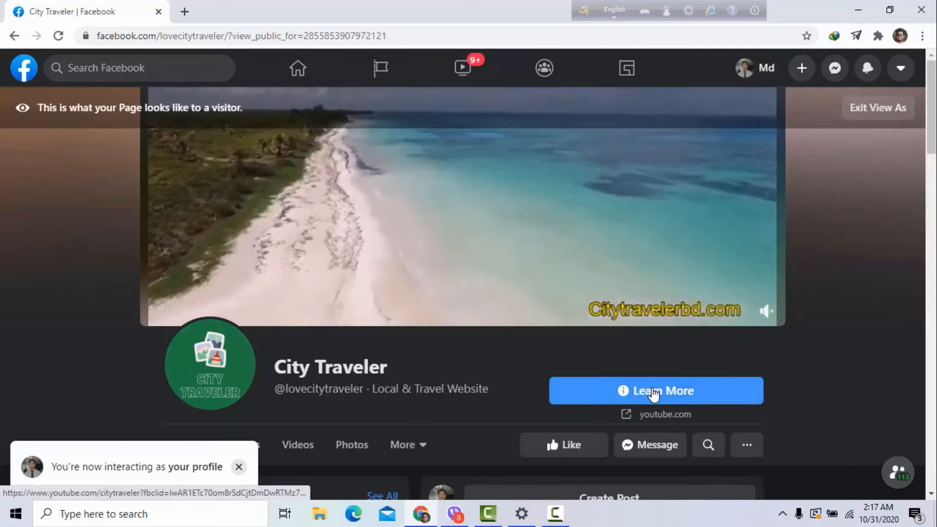
{"action": "left_click", "coordinate": [654, 393]}
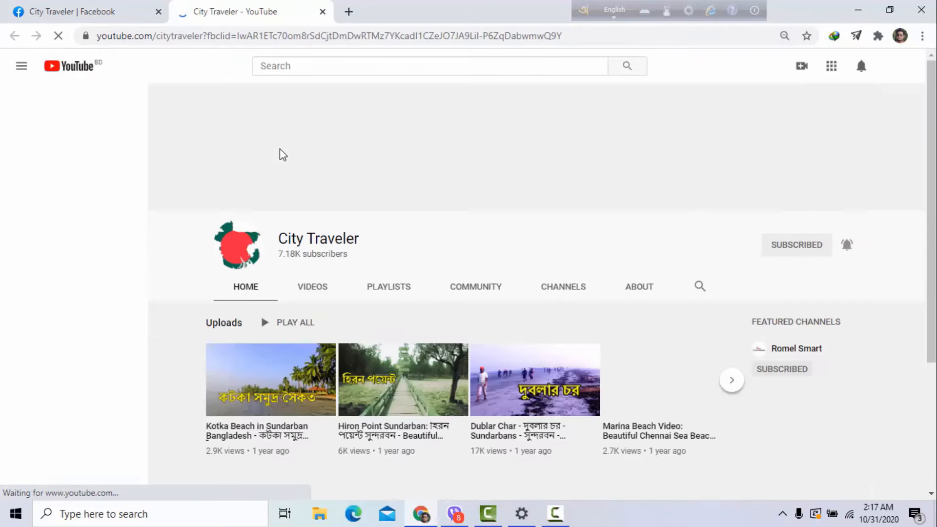
{"action": "left_click", "coordinate": [322, 11]}
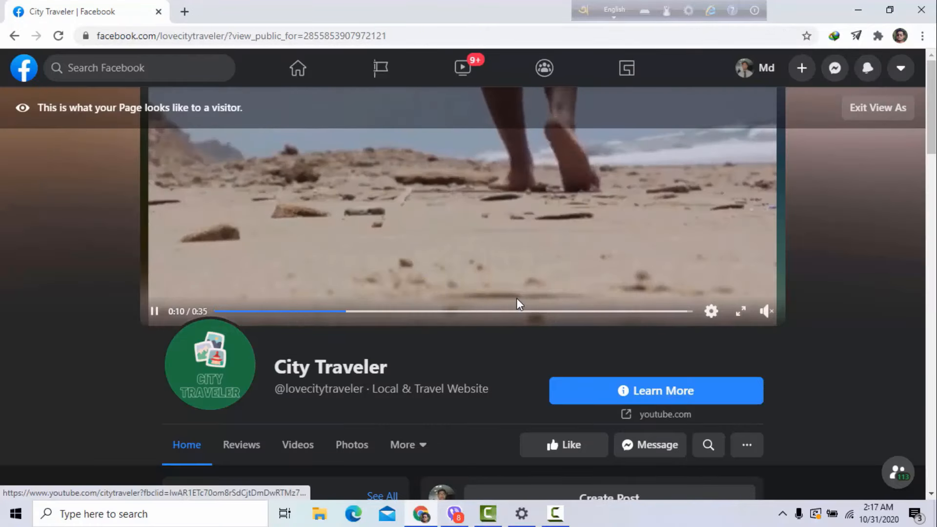
{"action": "scroll", "coordinate": [511, 297], "scroll_direction": "down", "scroll_amount": 1}
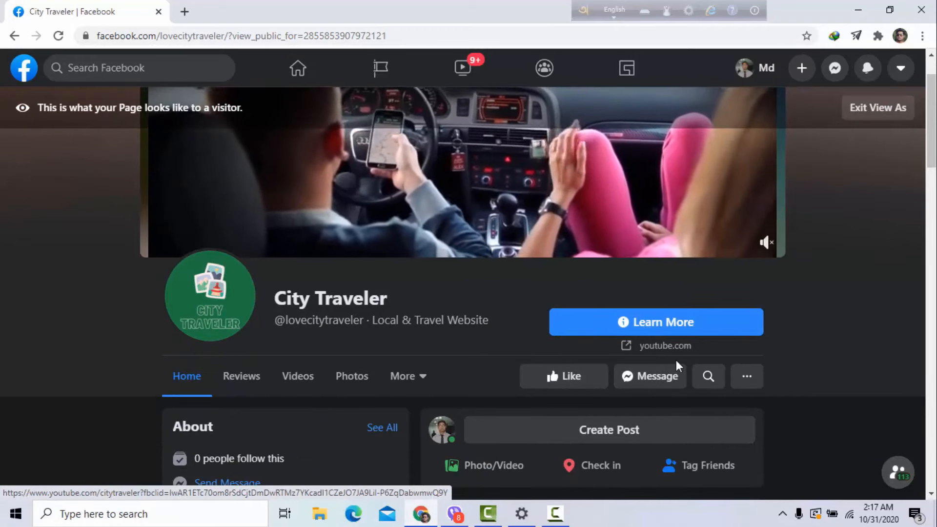
{"action": "left_click", "coordinate": [879, 108]}
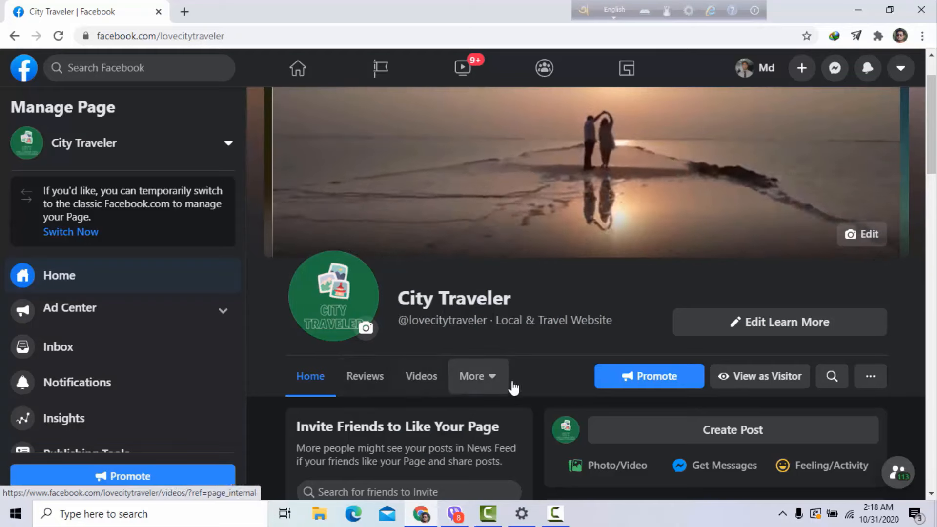
Step: Examine the Page's additional sections, friend invitations, Insights summary and the editable contact and business details under About
{"action": "left_click", "coordinate": [492, 389]}
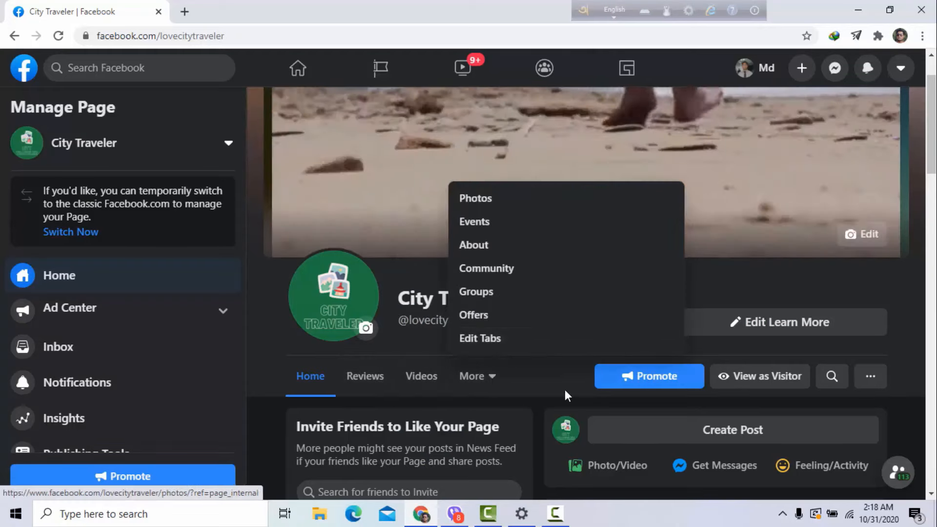
{"action": "left_click", "coordinate": [565, 390]}
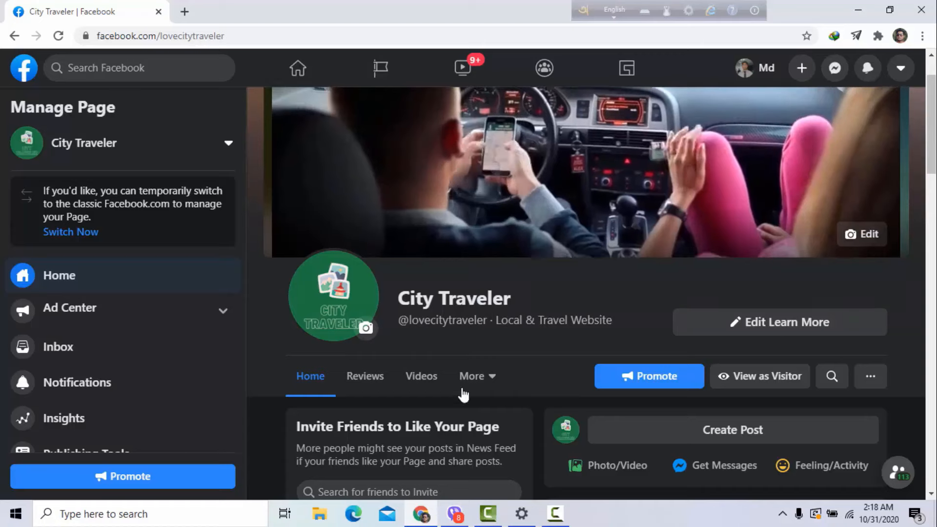
{"action": "scroll", "coordinate": [497, 384], "scroll_direction": "down", "scroll_amount": 2}
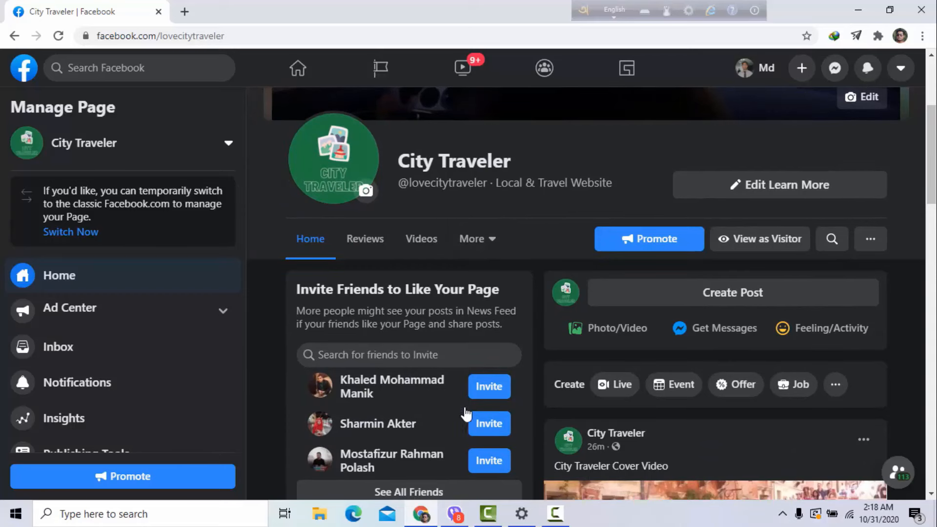
{"action": "scroll", "coordinate": [465, 397], "scroll_direction": "down", "scroll_amount": 7}
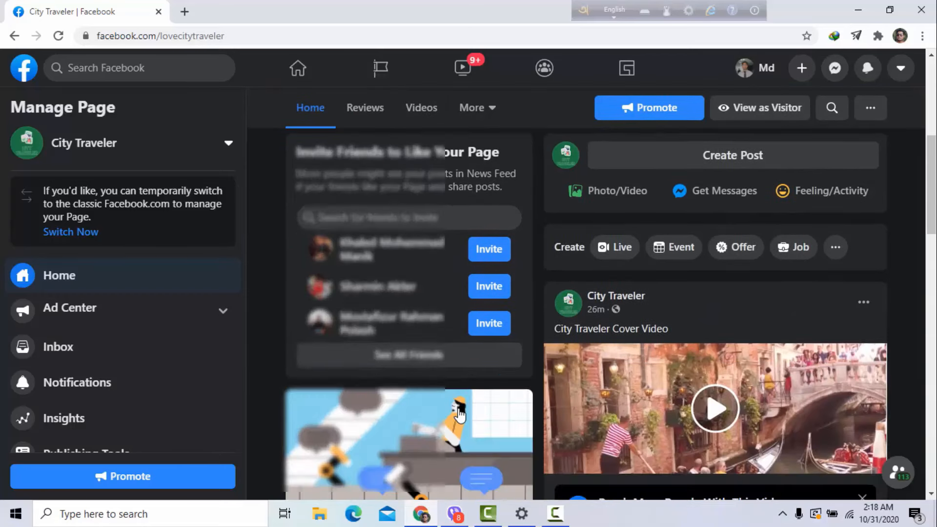
{"action": "scroll", "coordinate": [458, 412], "scroll_direction": "down", "scroll_amount": 2}
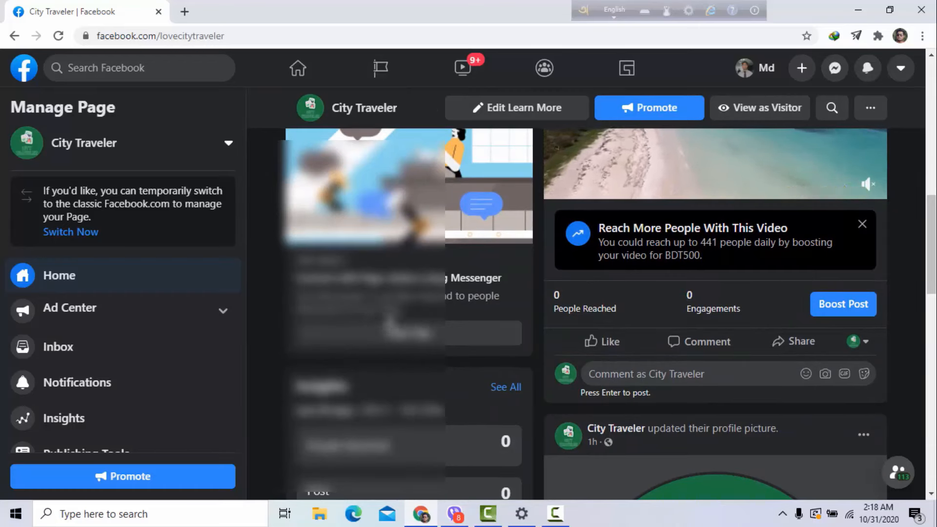
{"action": "scroll", "coordinate": [425, 347], "scroll_direction": "down", "scroll_amount": 1}
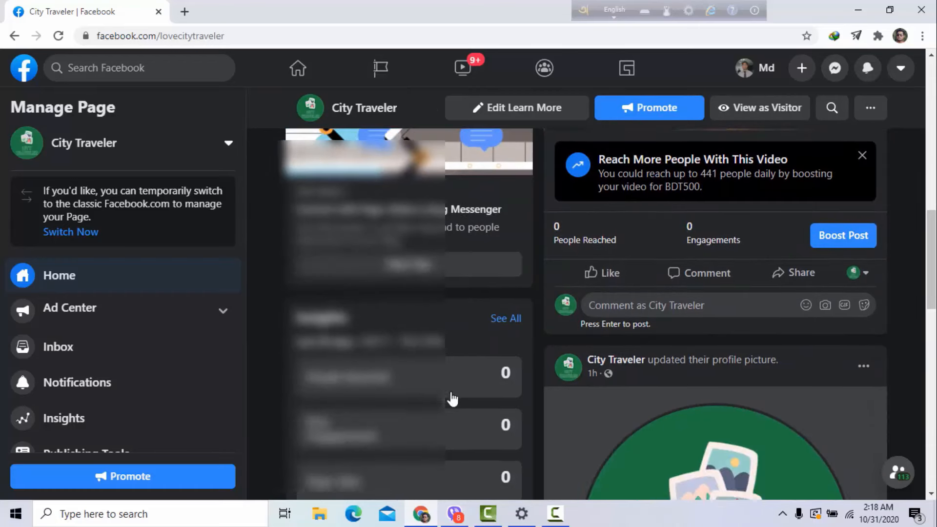
{"action": "scroll", "coordinate": [426, 383], "scroll_direction": "down", "scroll_amount": 5}
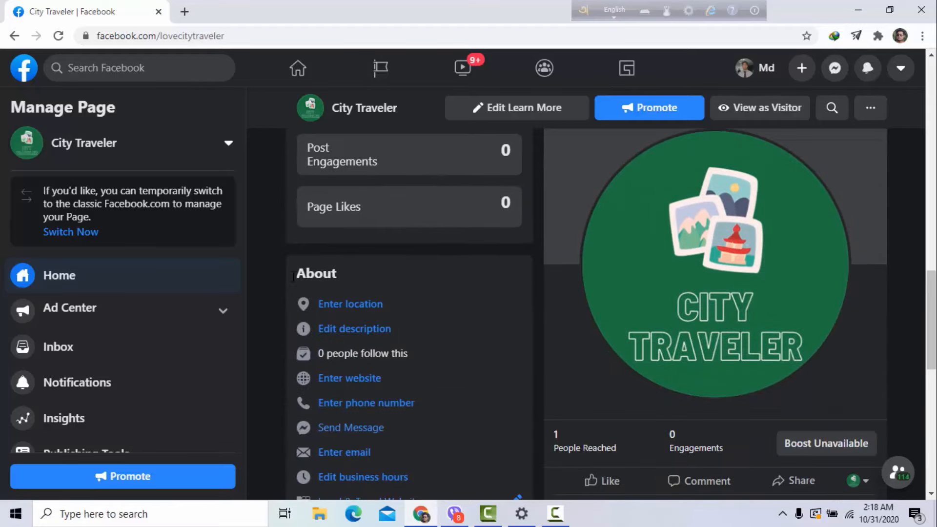
{"action": "scroll", "coordinate": [423, 292], "scroll_direction": "down", "scroll_amount": 1}
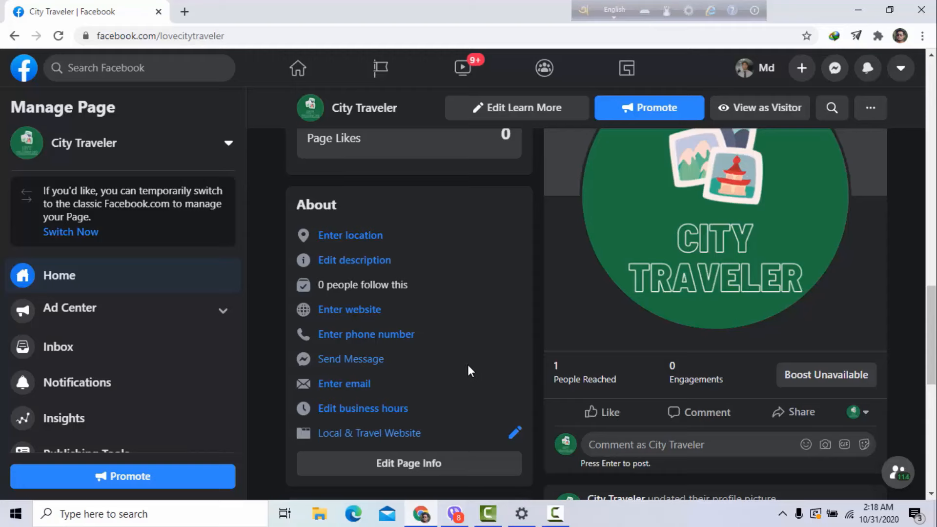
{"action": "scroll", "coordinate": [449, 433], "scroll_direction": "up", "scroll_amount": 2}
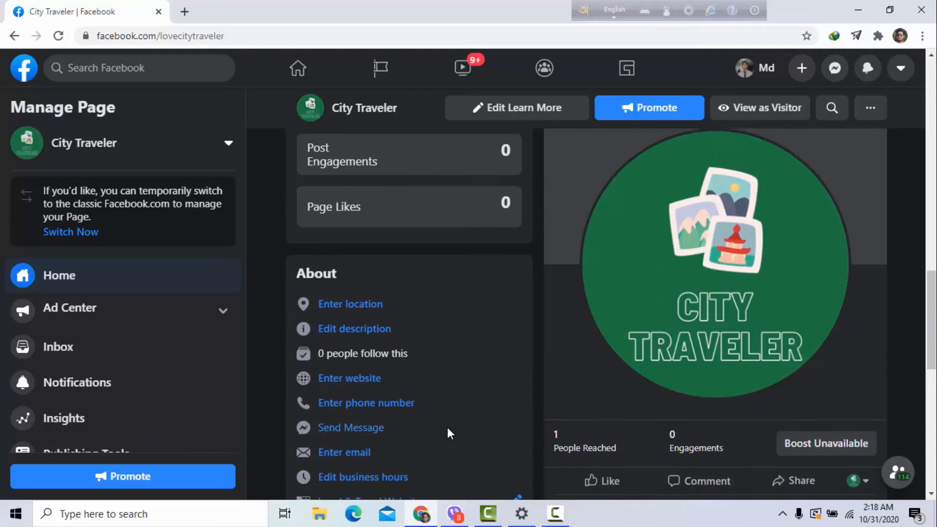
{"action": "scroll", "coordinate": [447, 429], "scroll_direction": "up", "scroll_amount": 6}
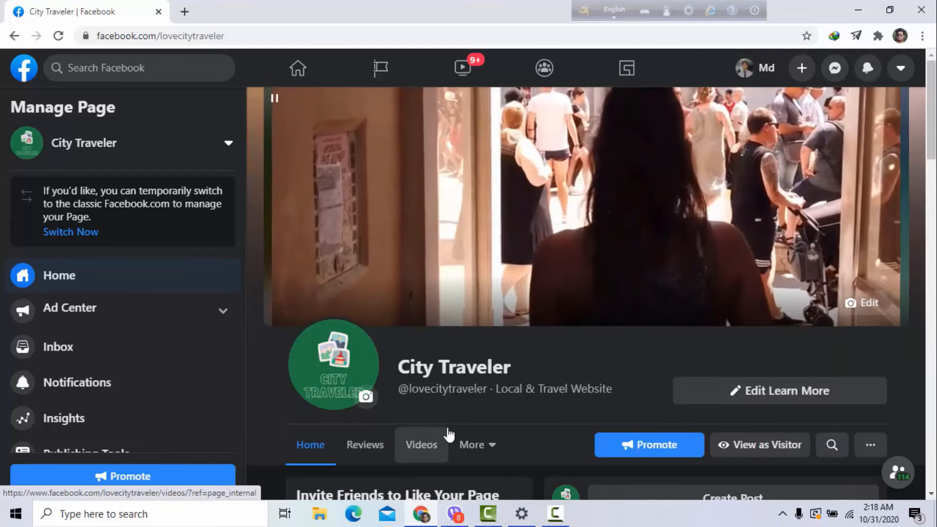